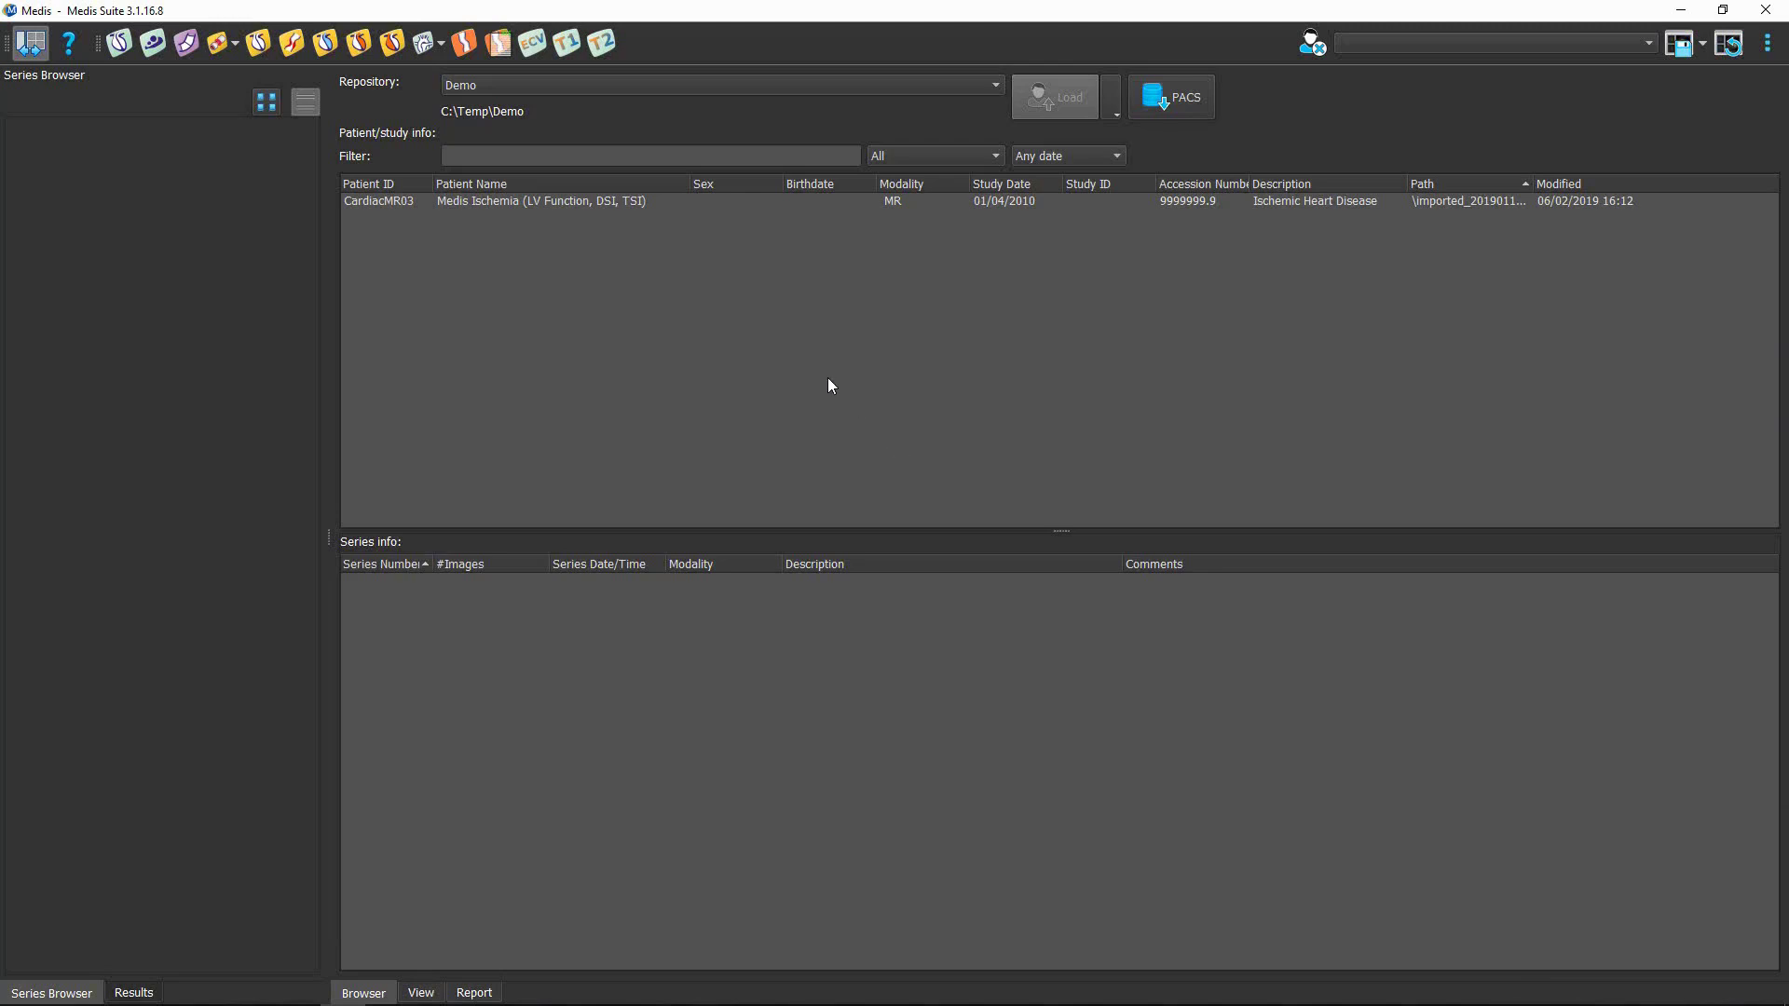
- Select the CardiacMR03 (Medis Ischemia) study row to list its series
left_click(624, 202)
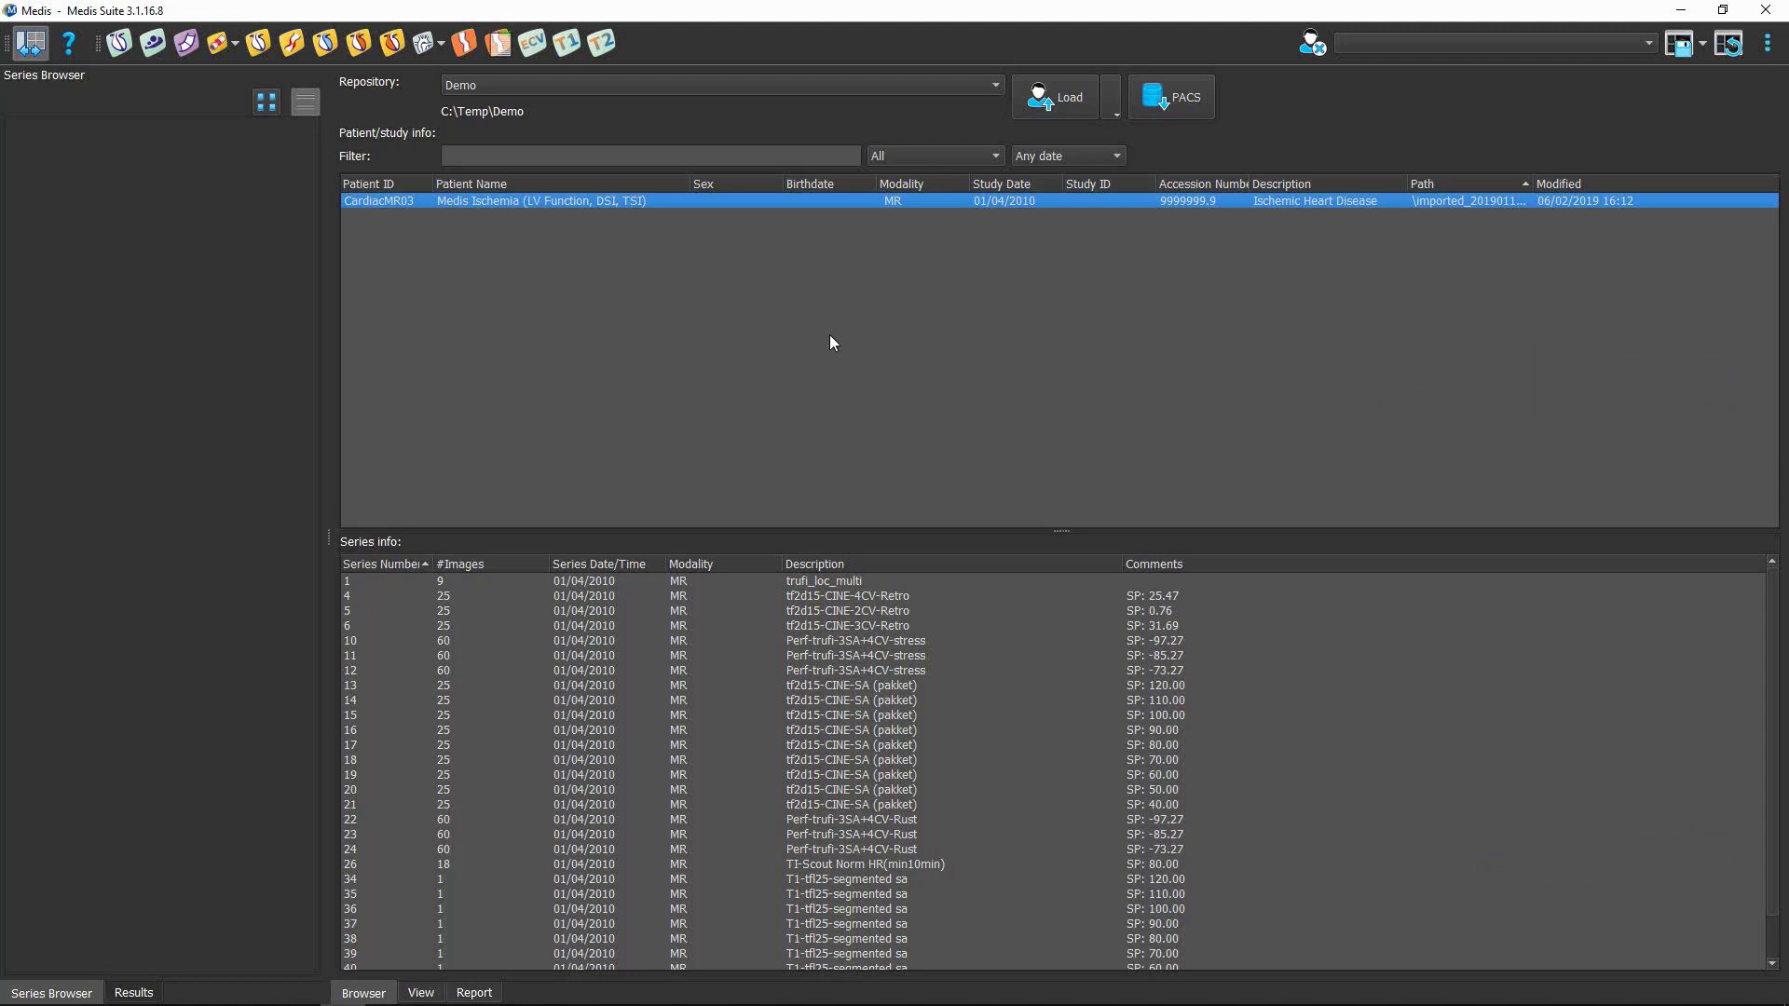
- Import the CVMR_01_T_ToshibaFunctionScar folder via Load > Import, accepting all 481 files
left_click(1102, 112)
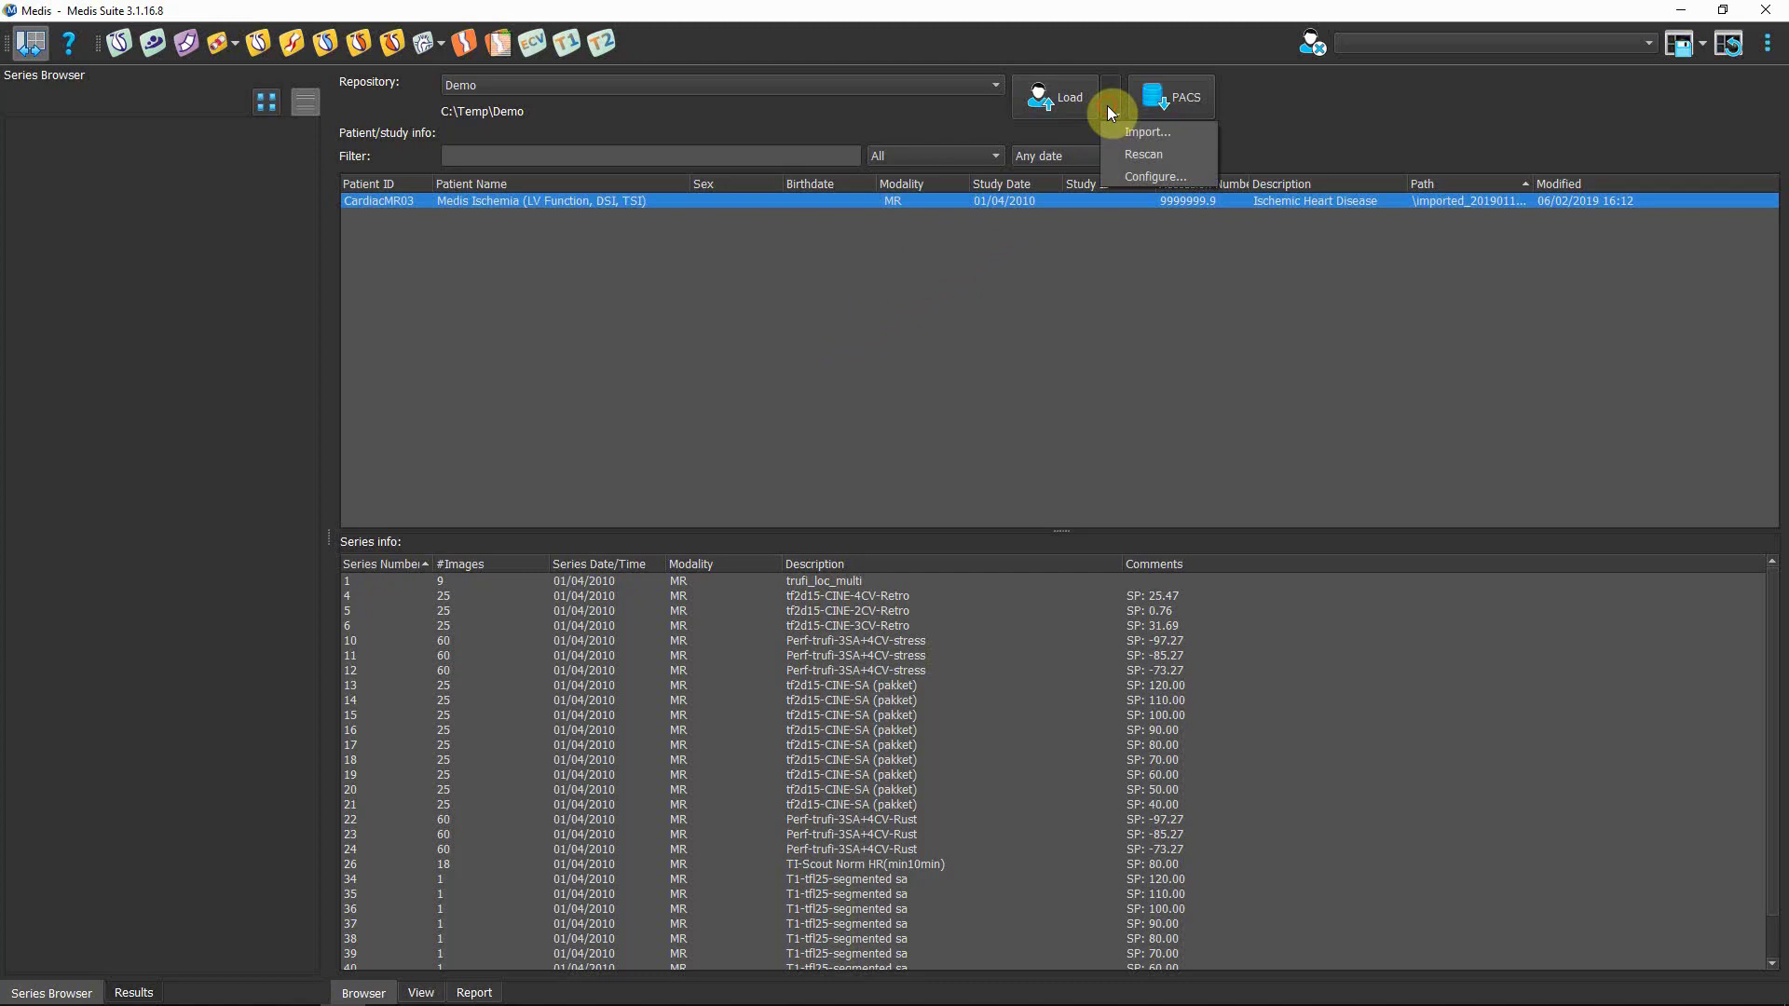
left_click(1131, 131)
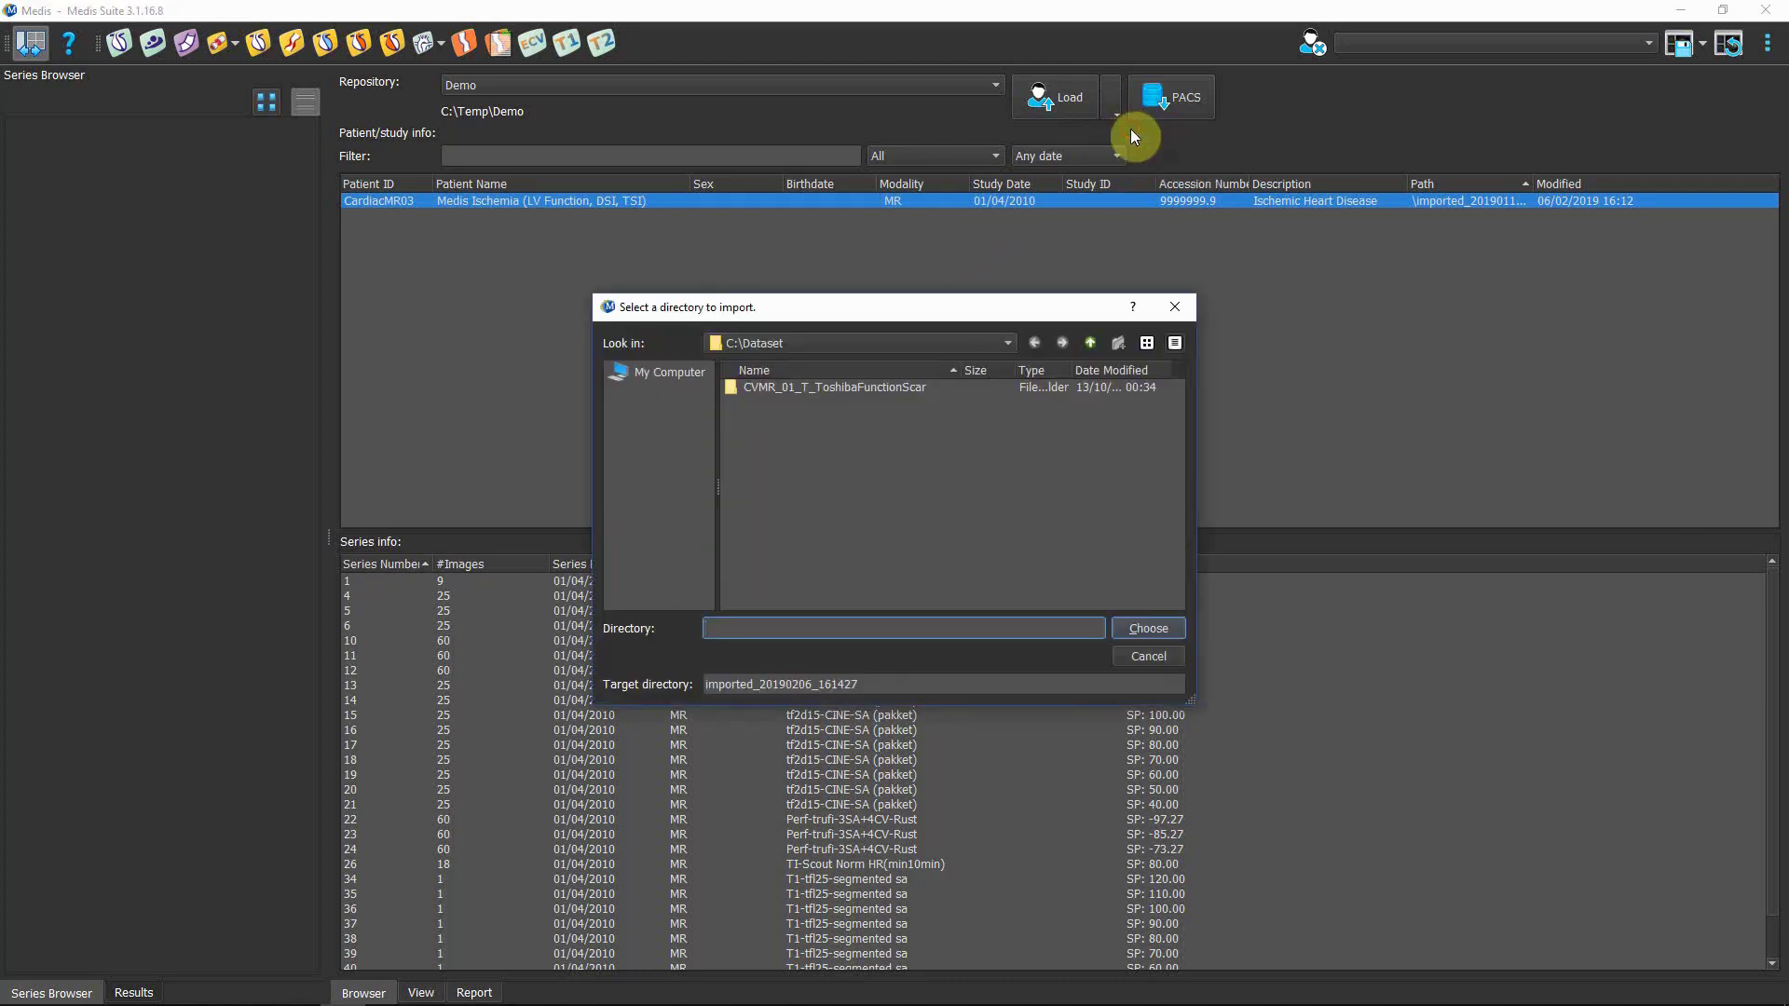
left_click(892, 392)
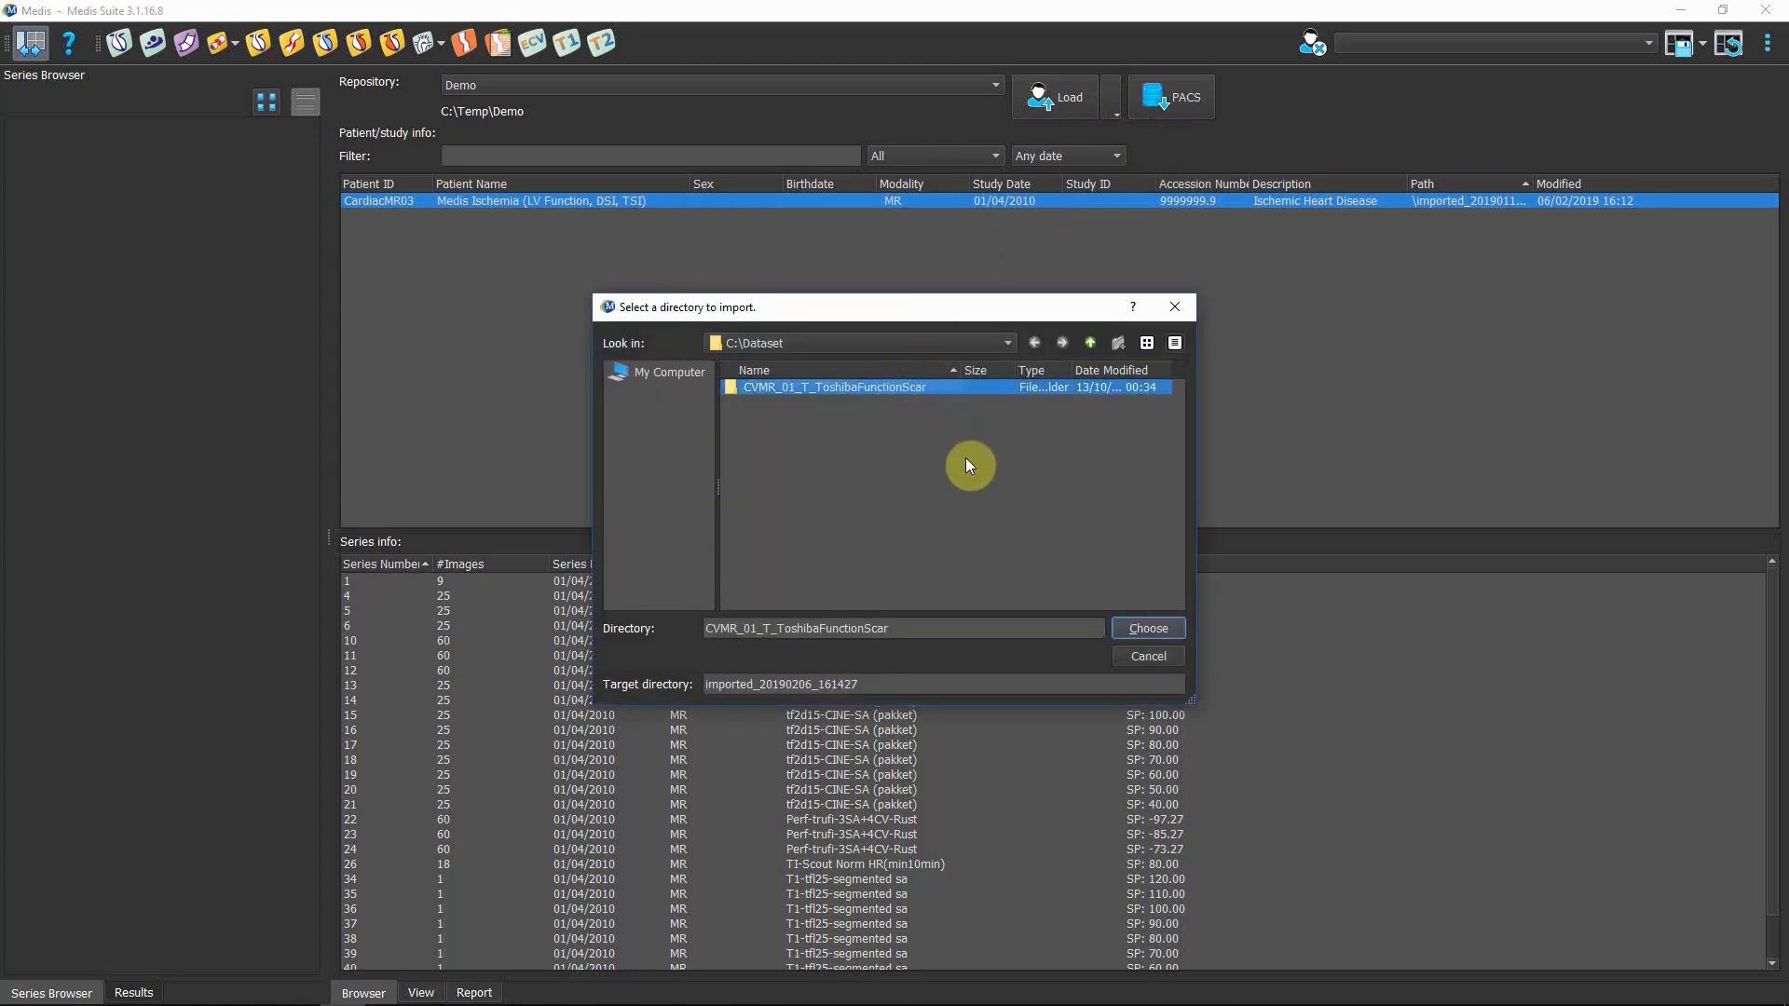
left_click(1133, 624)
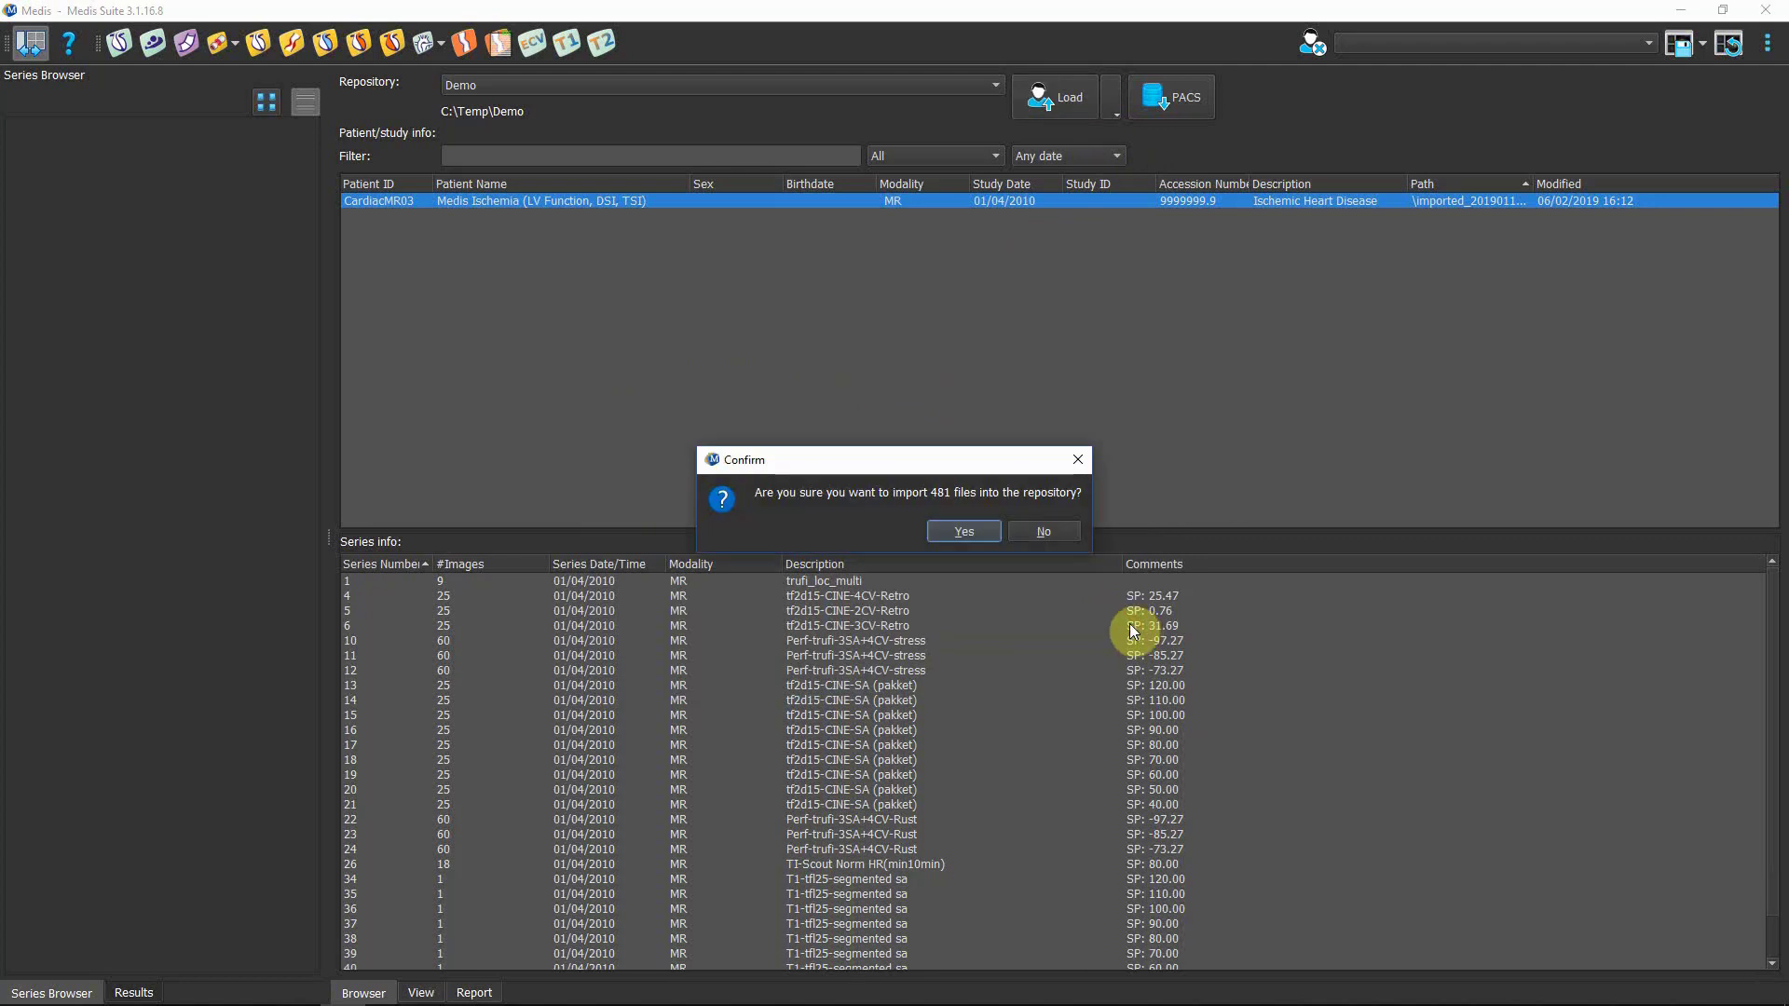
left_click(973, 533)
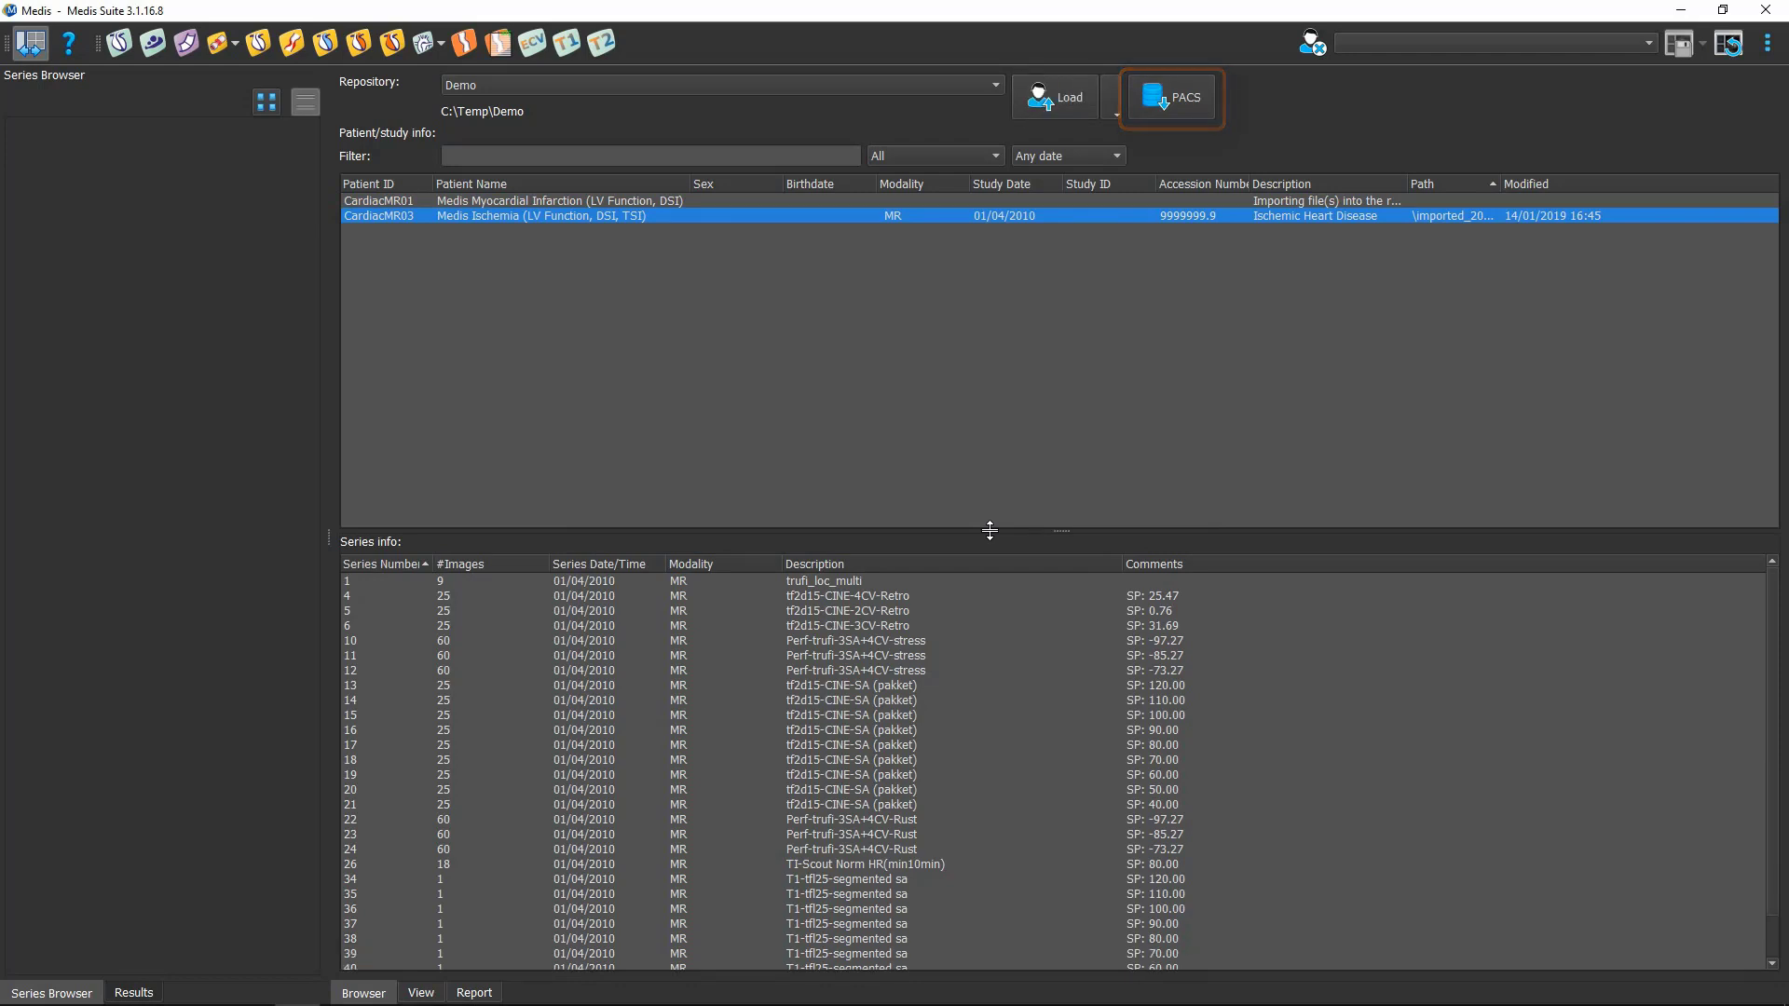
- Query the PACS for patient name T2*, retrieve T2Star Normal, then close the PACS page
left_click(971, 527)
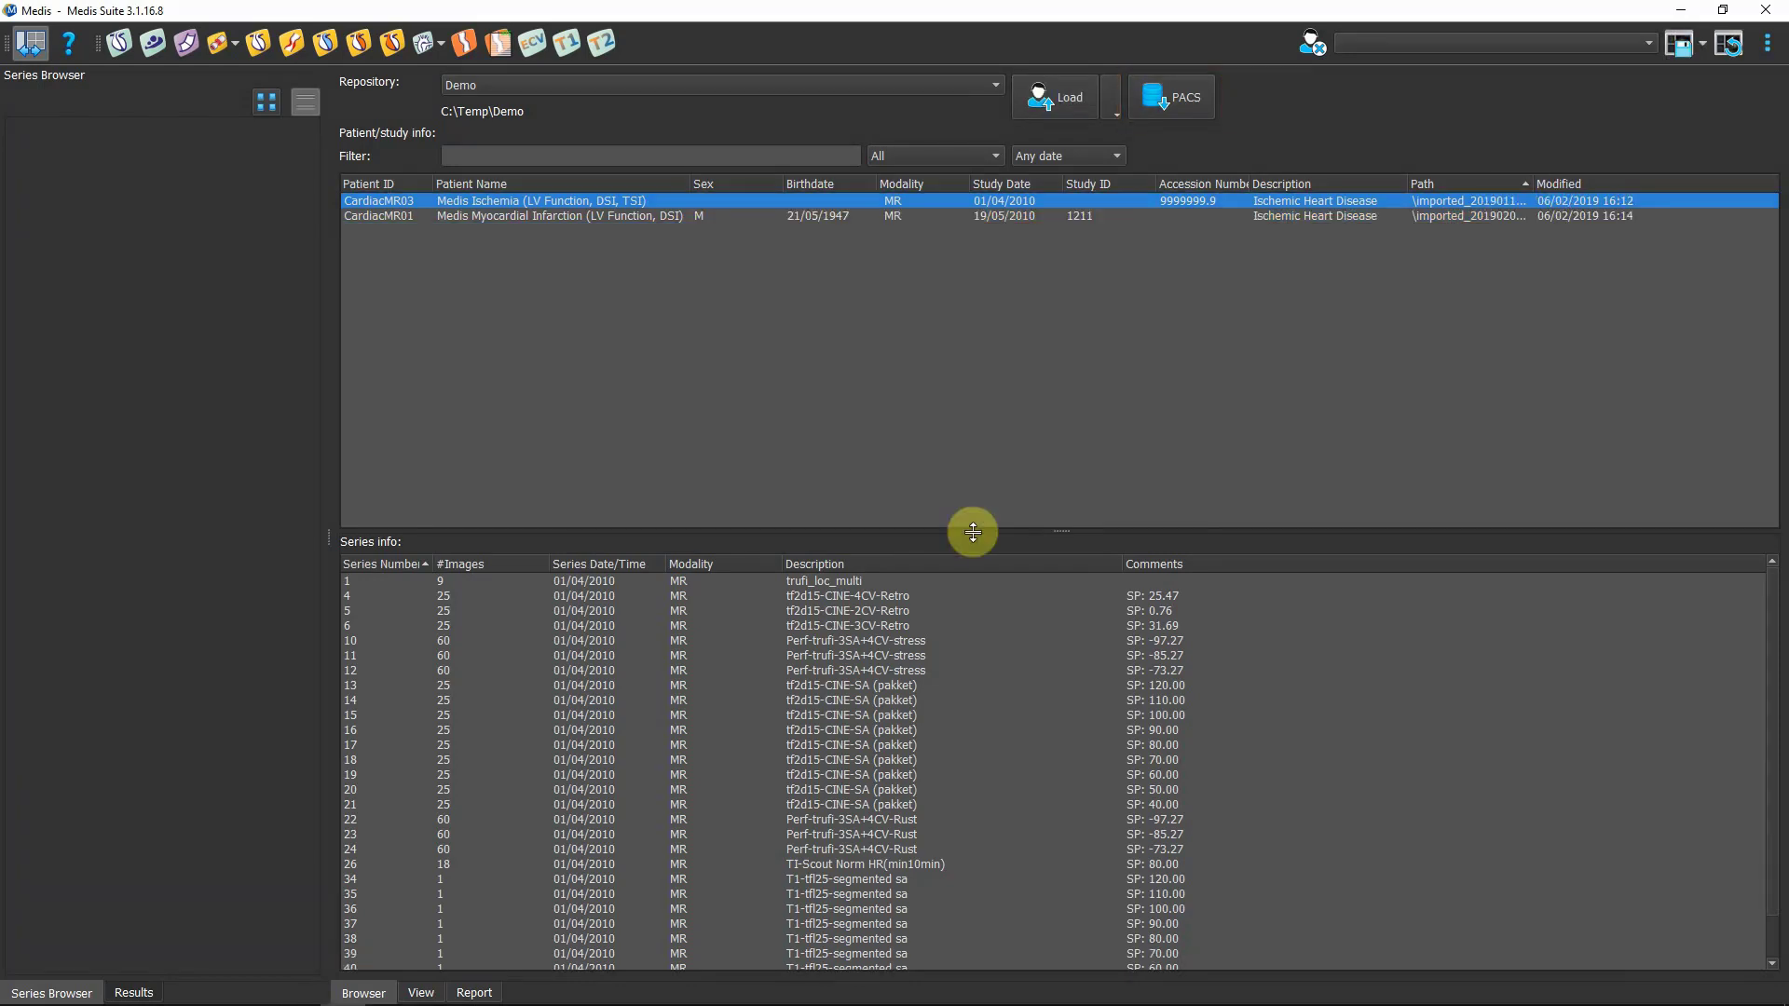
left_click(1152, 100)
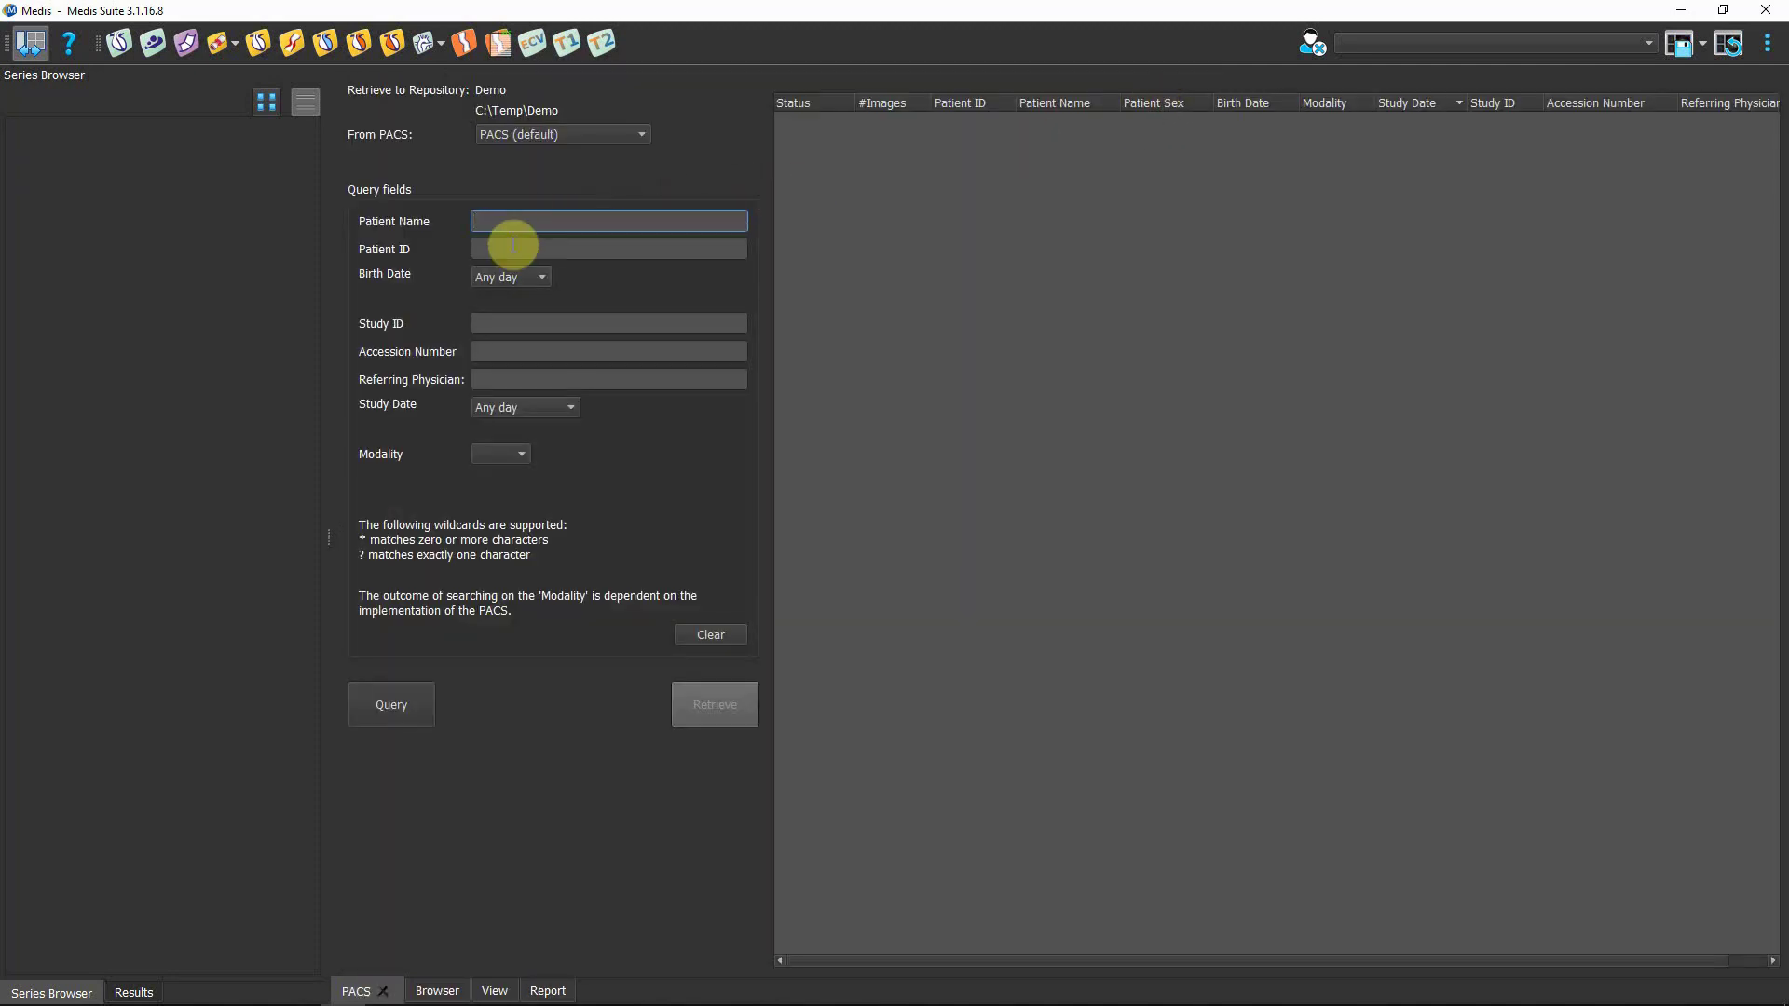
type("T2")
type("*")
left_click(382, 702)
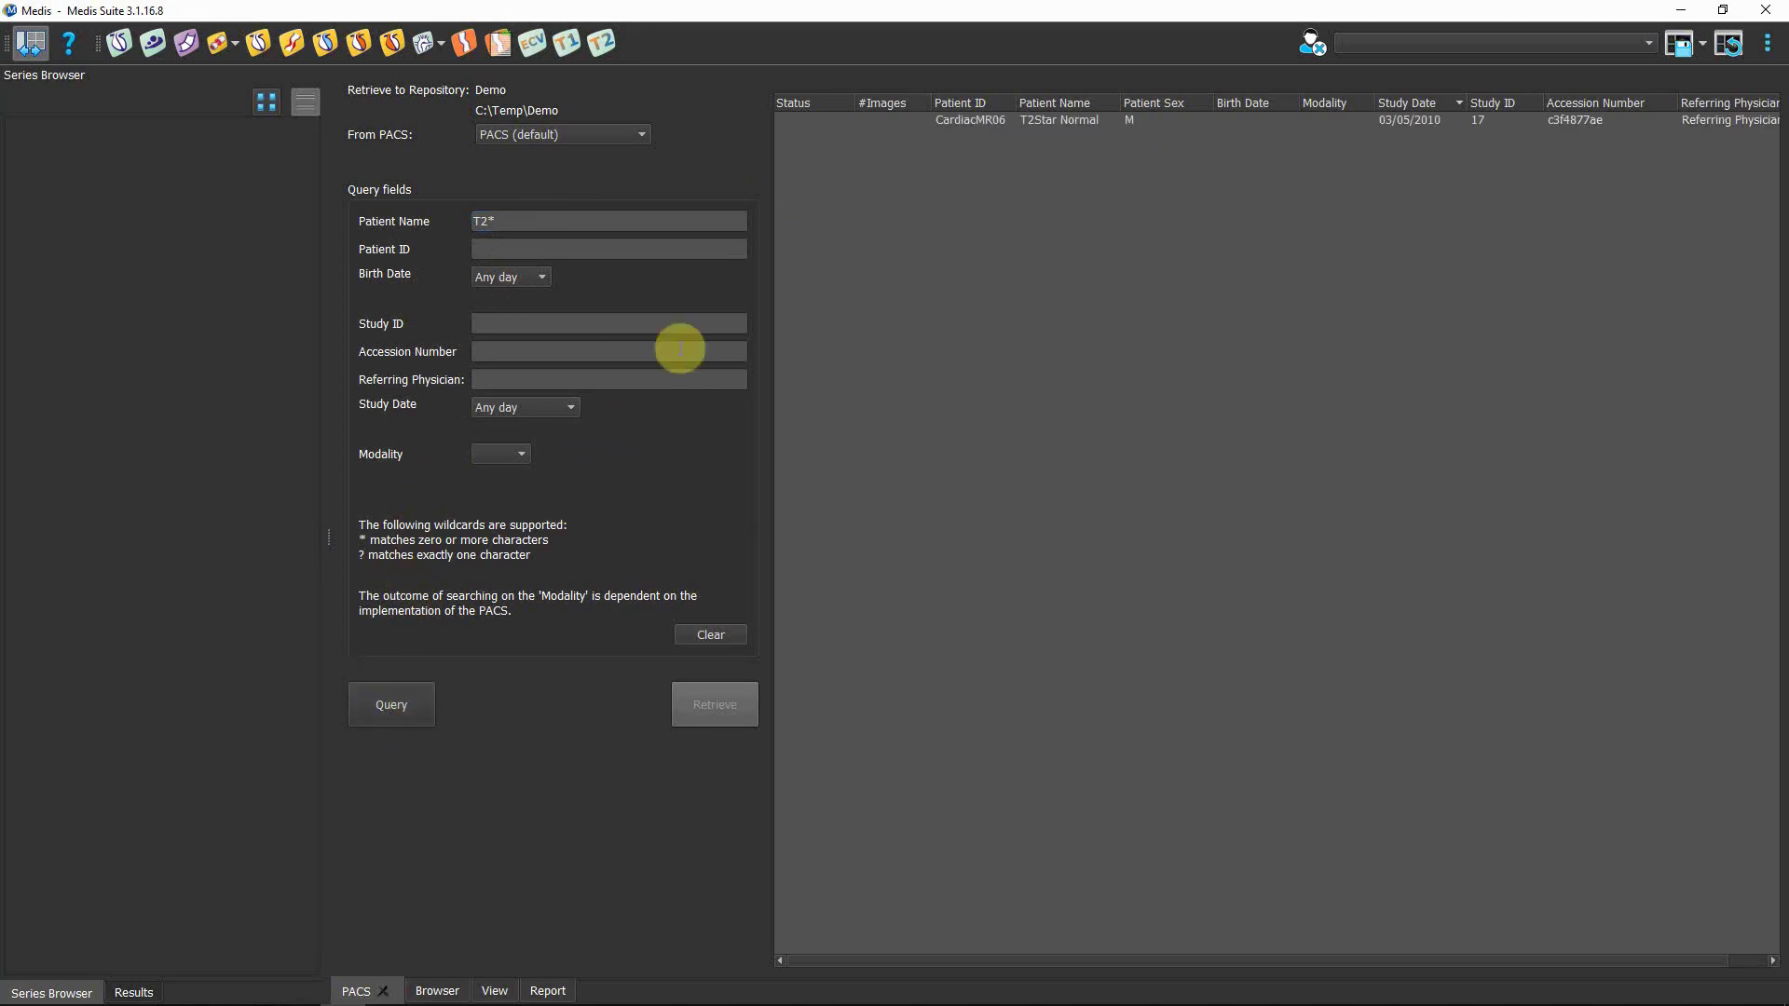
left_click(971, 121)
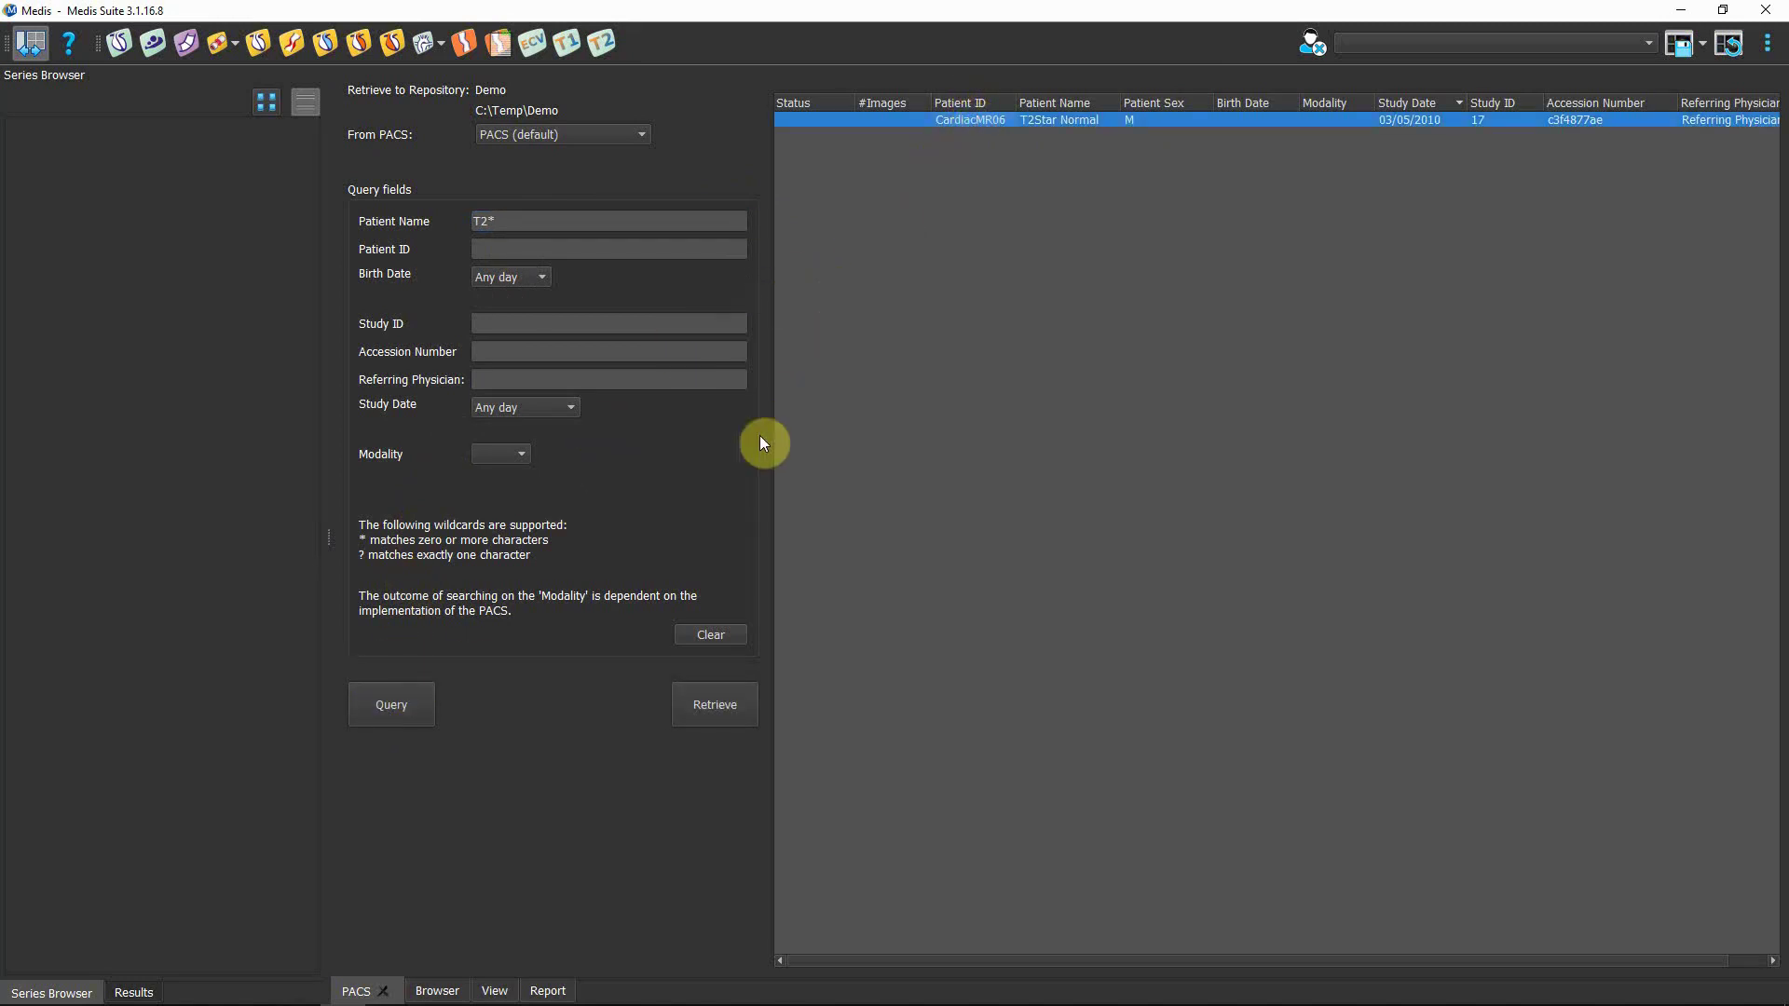
left_click(695, 701)
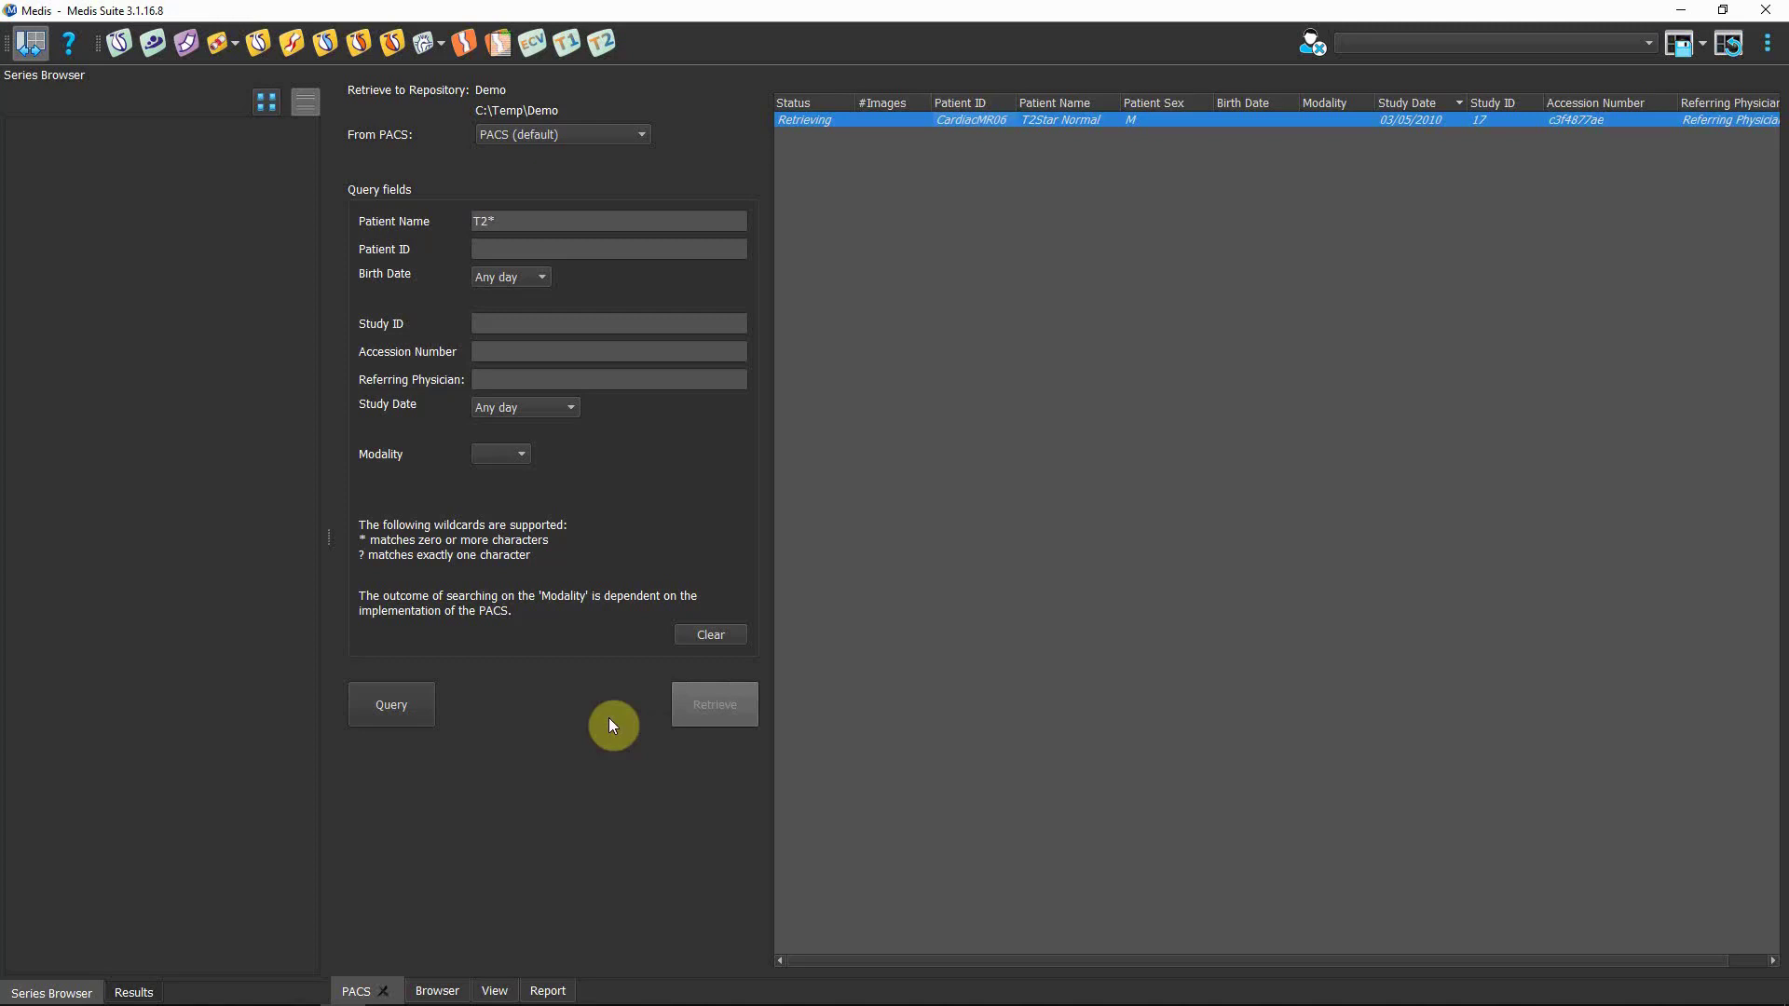
left_click(381, 992)
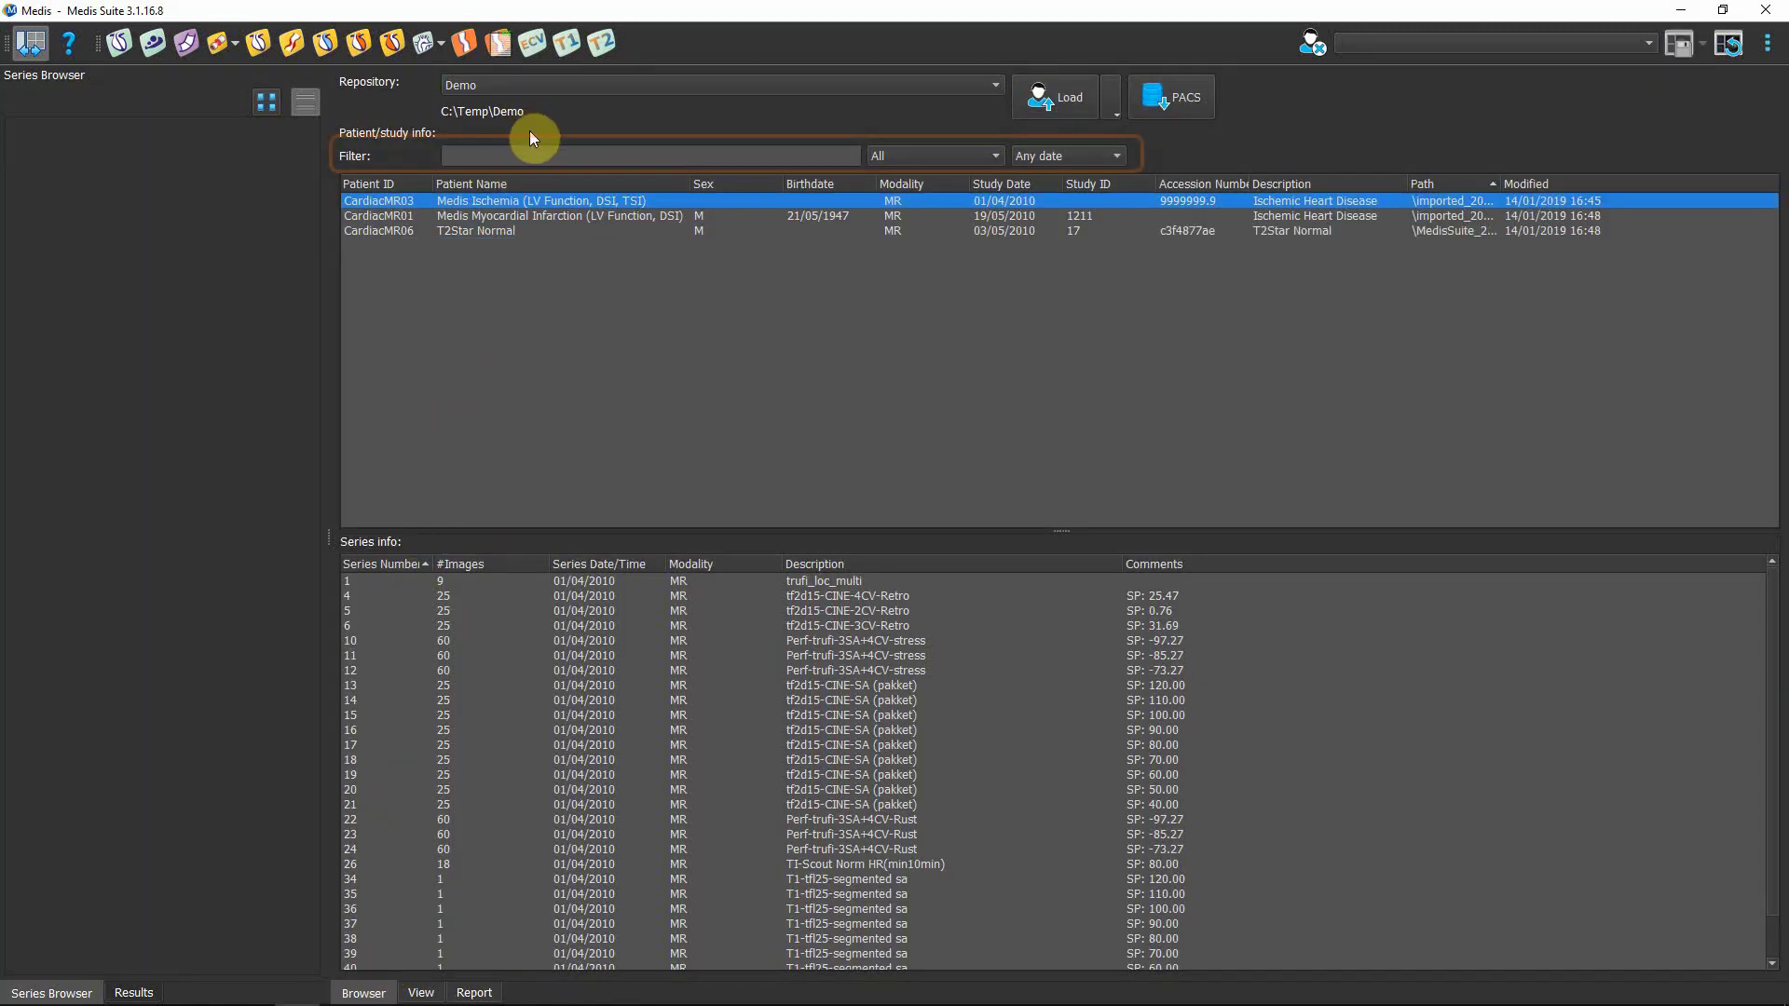
- Clear a trial T2 filter, keep Any date, and select the CardiacMR01 study
left_click(526, 154)
type("T2")
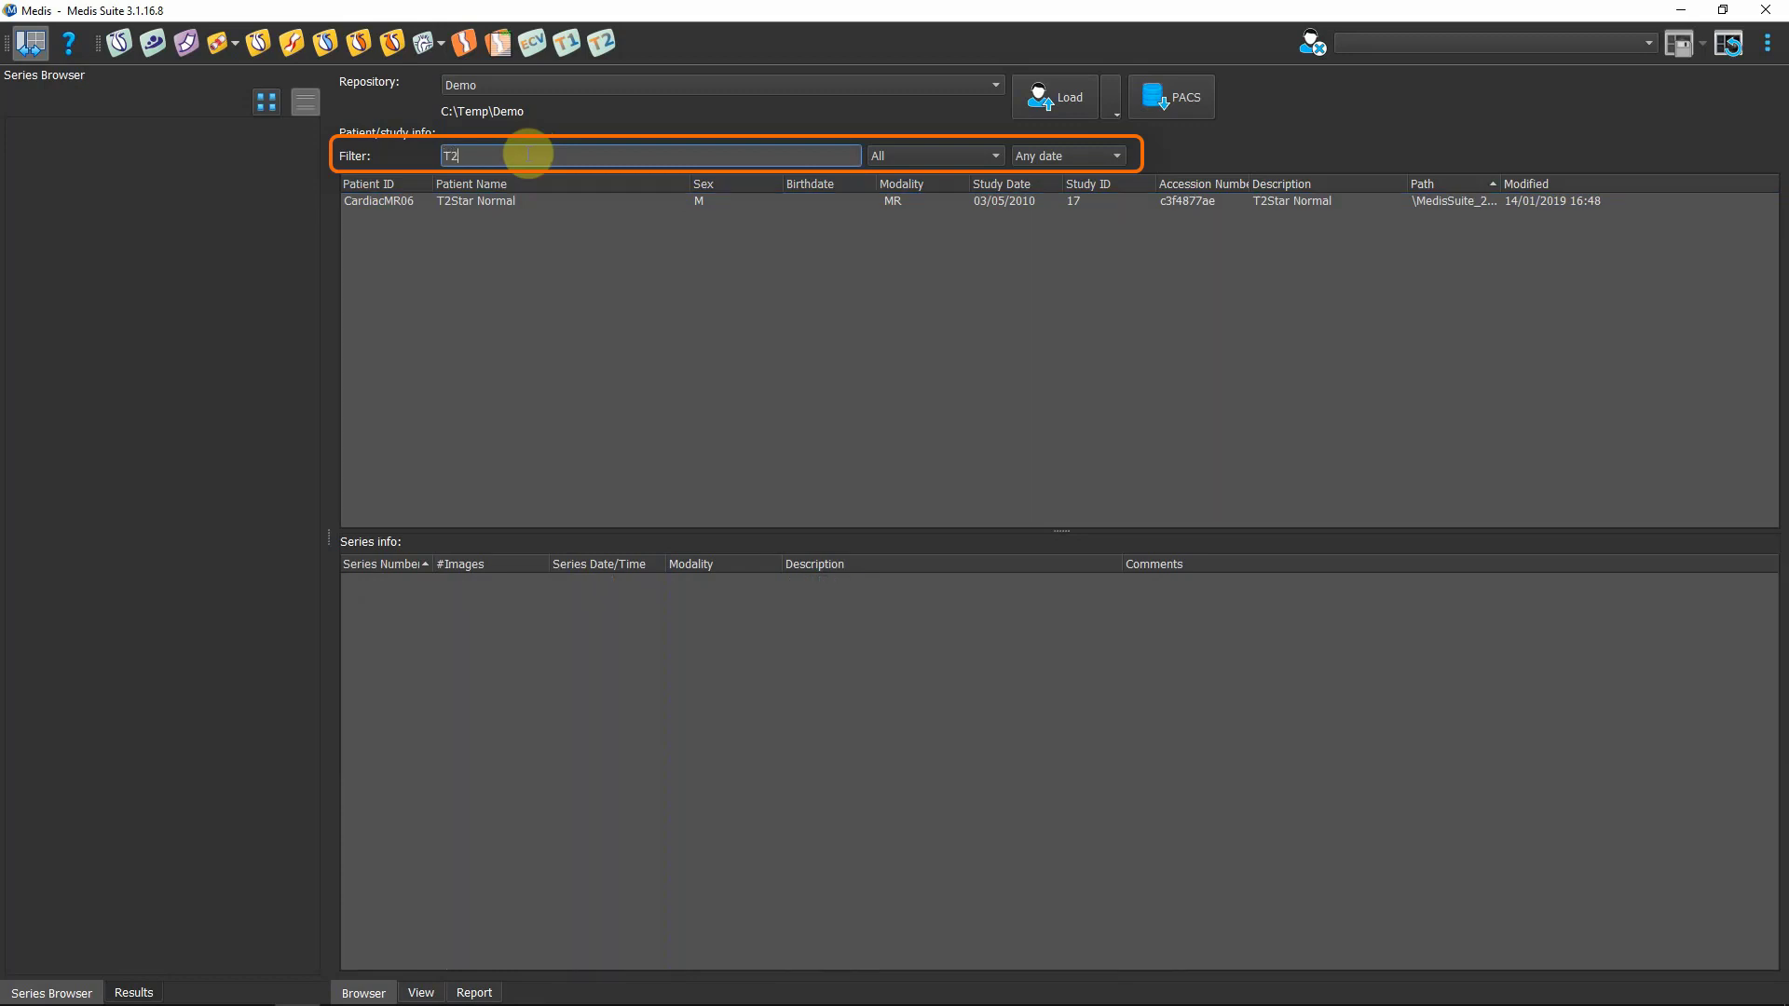
key("BackSpace")
key("BackSpace")
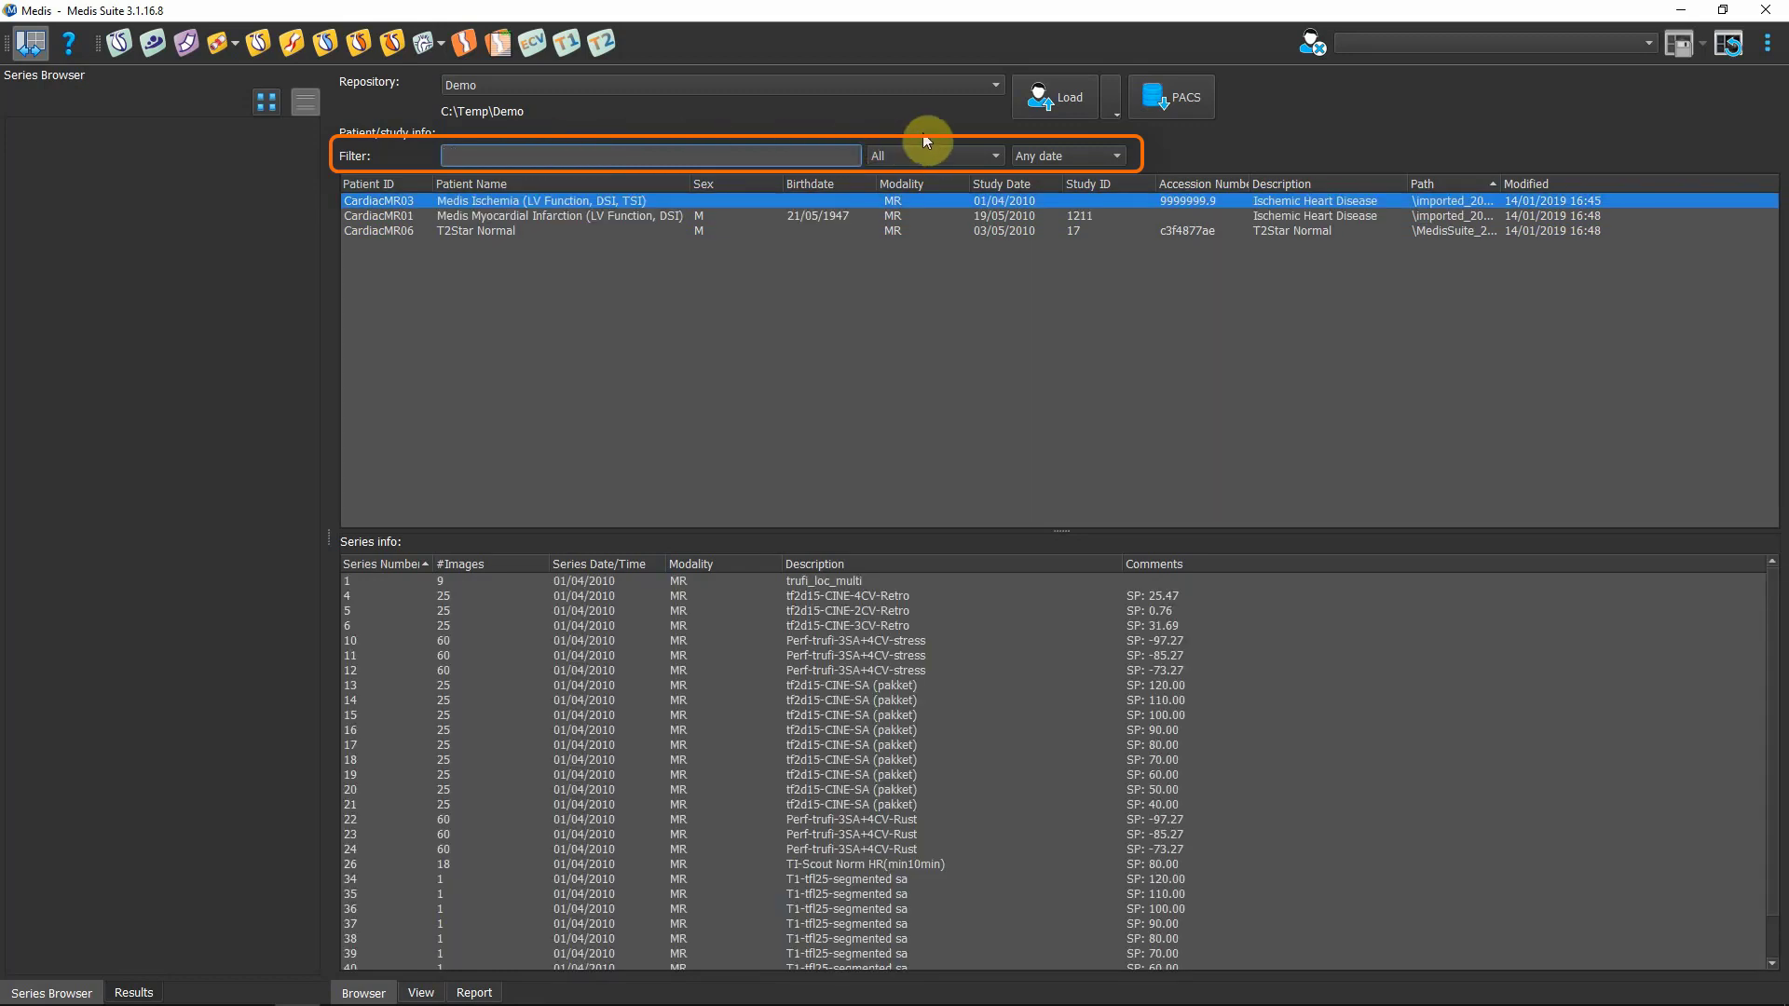
left_click(1042, 155)
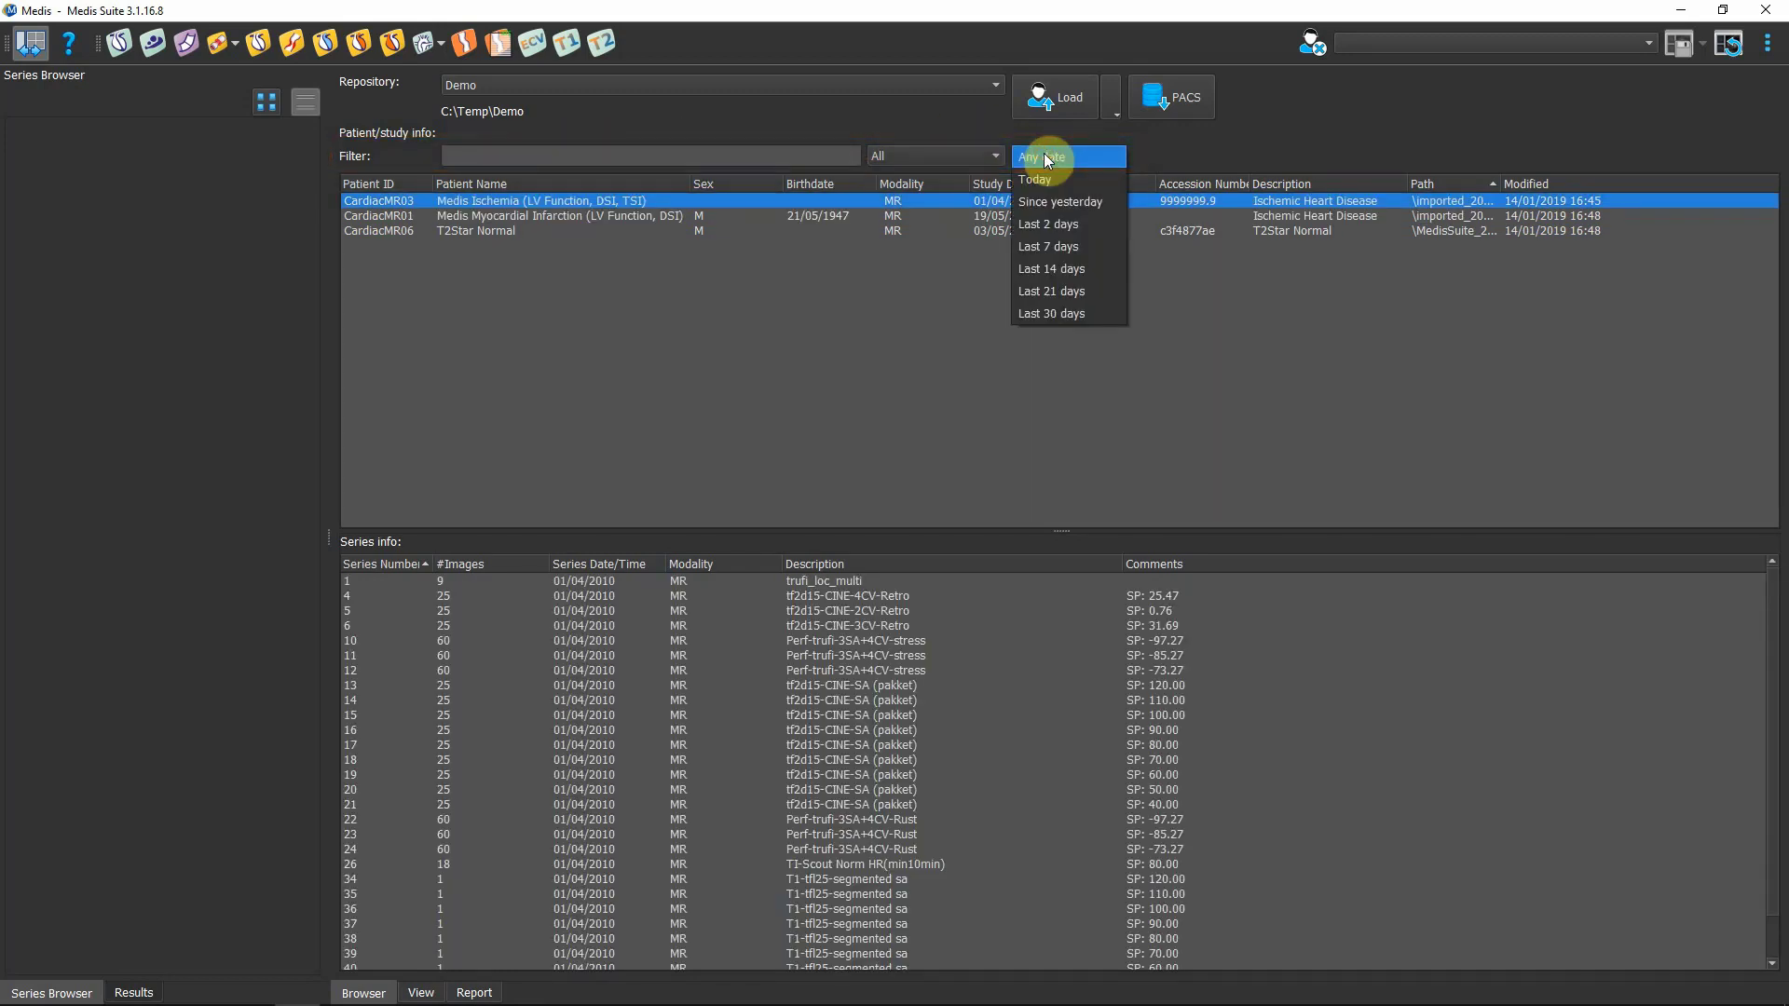
left_click(1045, 158)
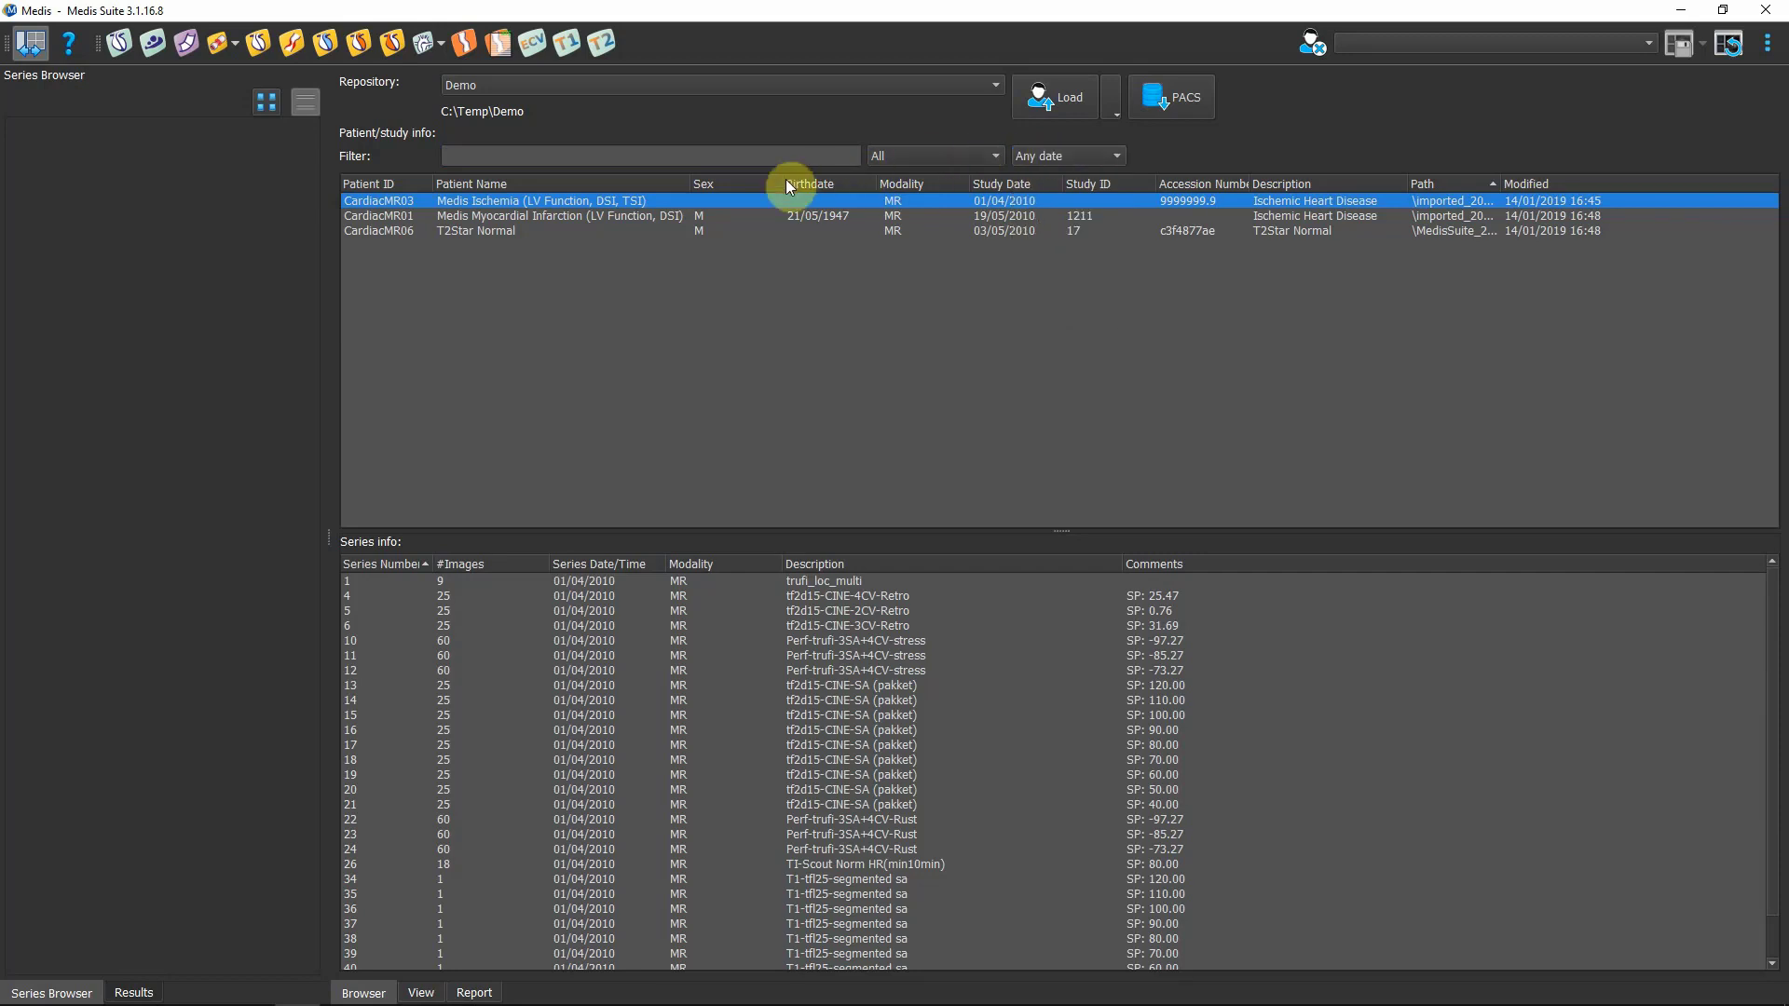
left_click(530, 217)
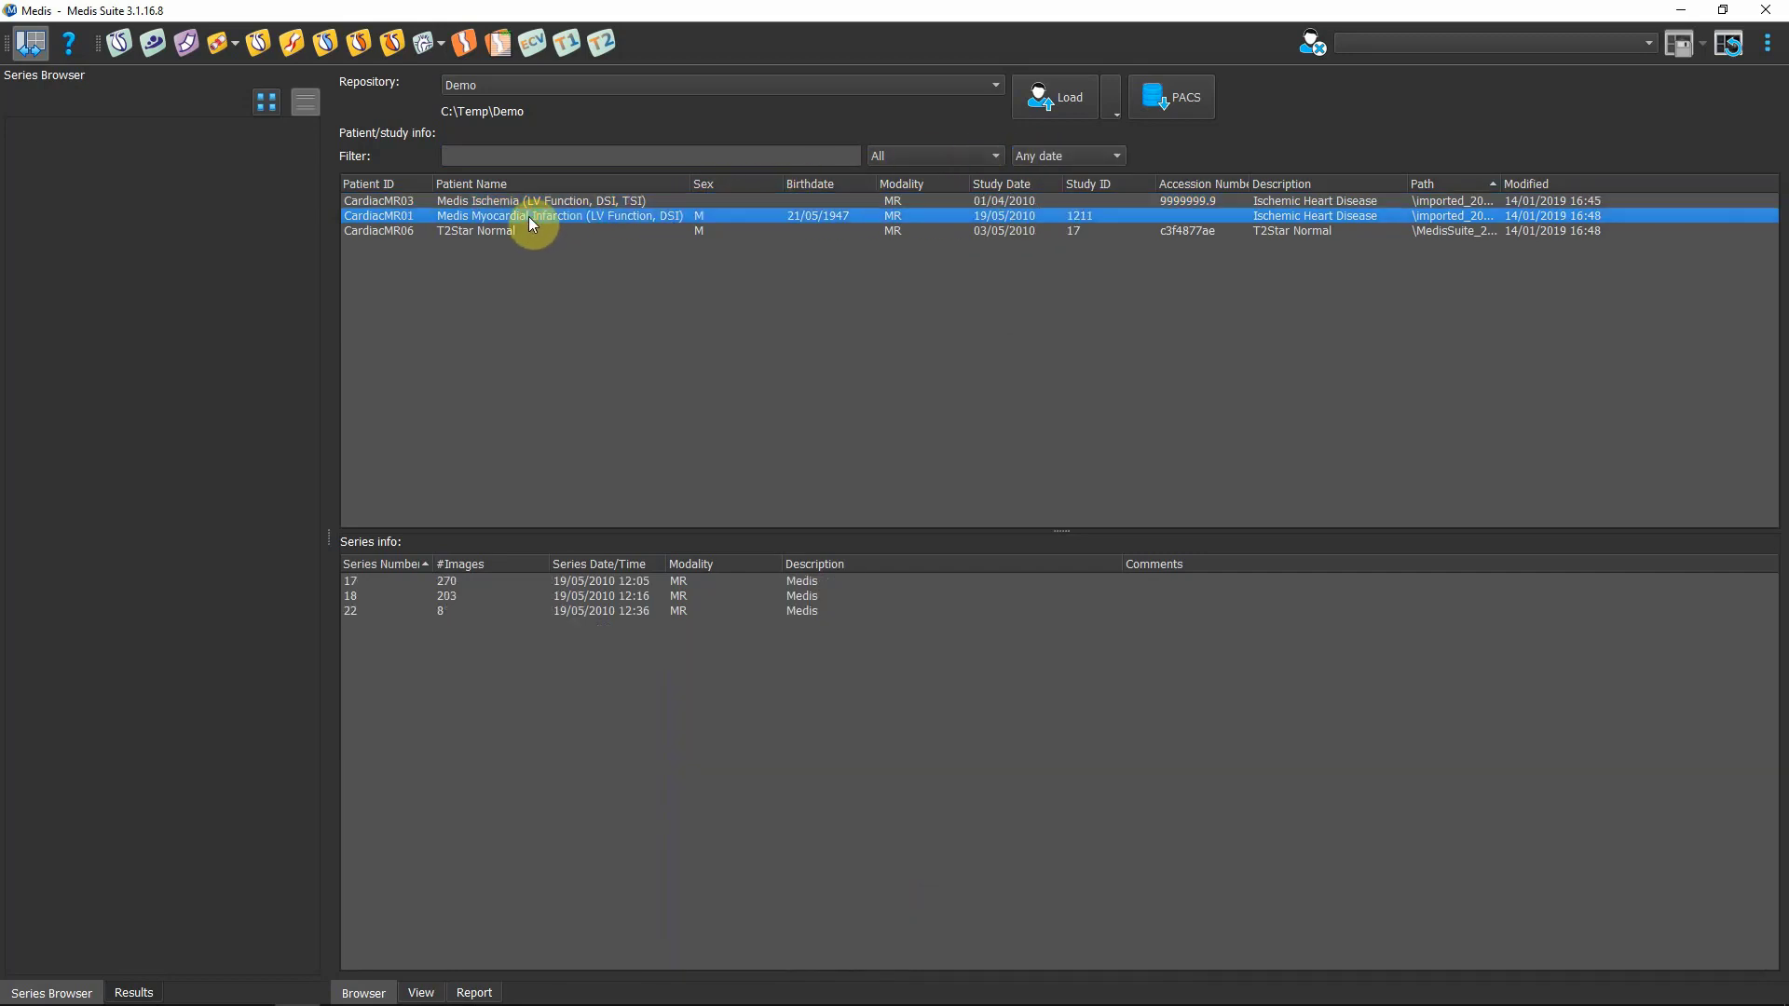
- Load the CardiacMR01 study into the View tab to display its three series
double_click(529, 217)
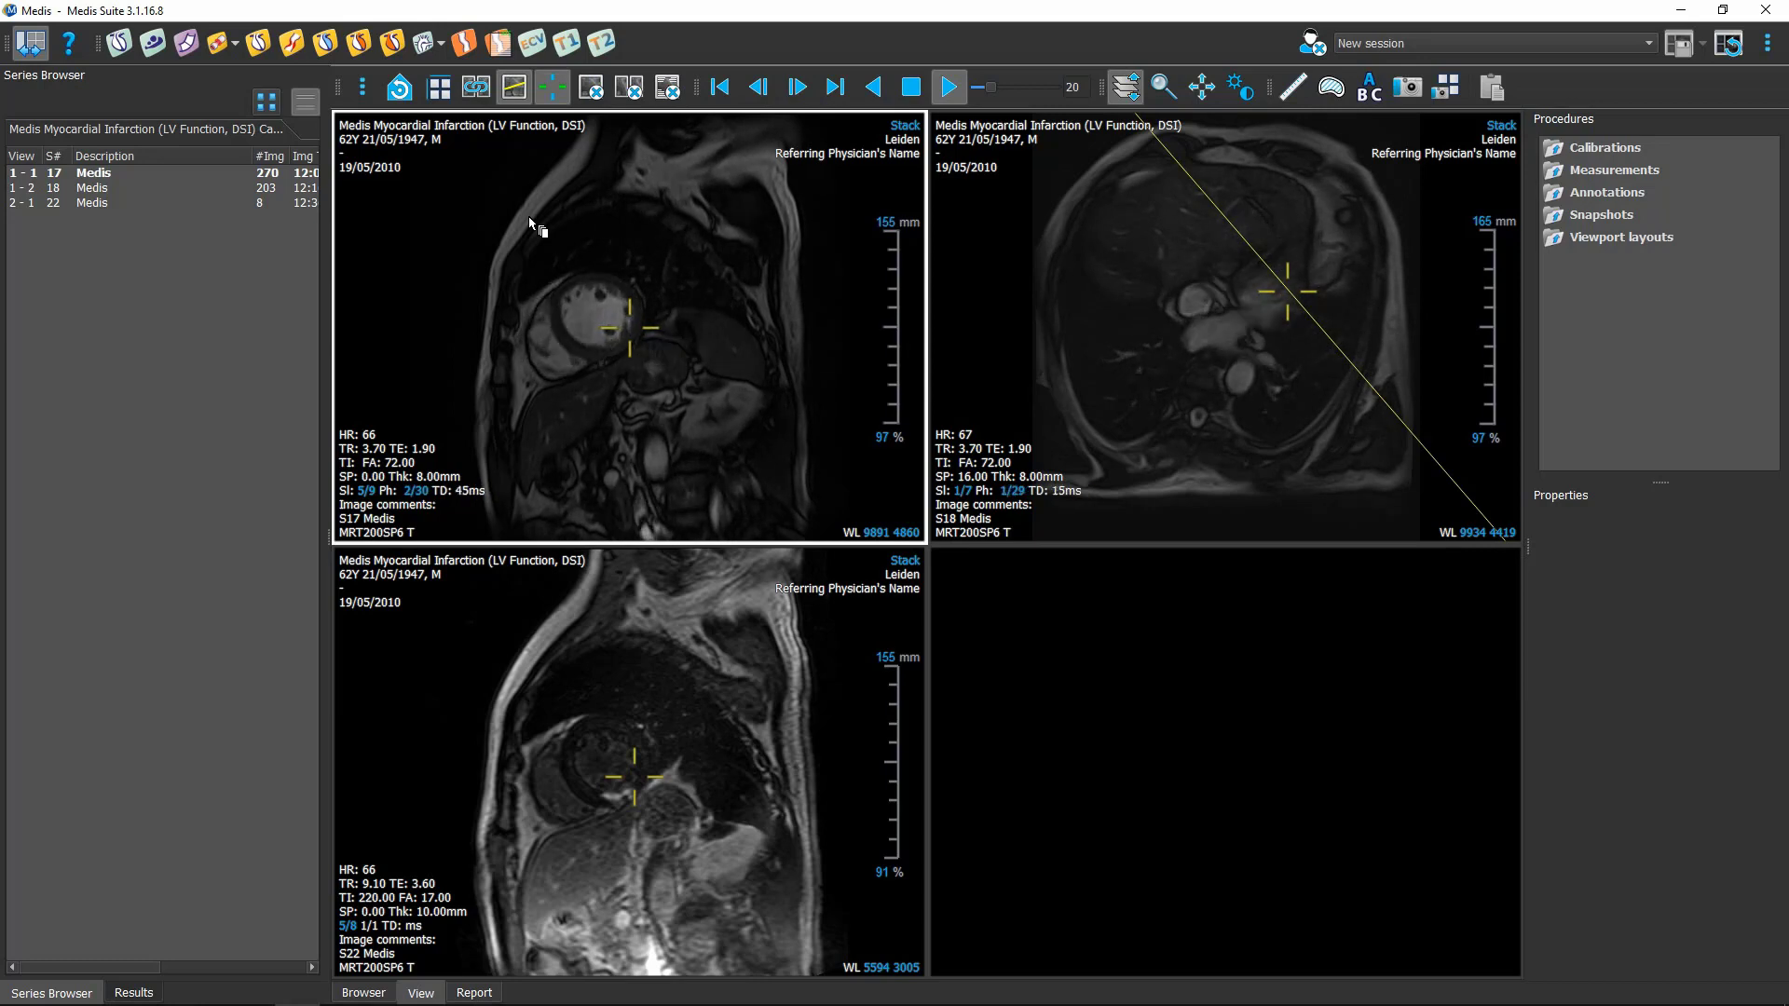
- Select series 17 and 22 together in the Series Browser and send them to QMass
left_click_drag(530, 224, 217, 265)
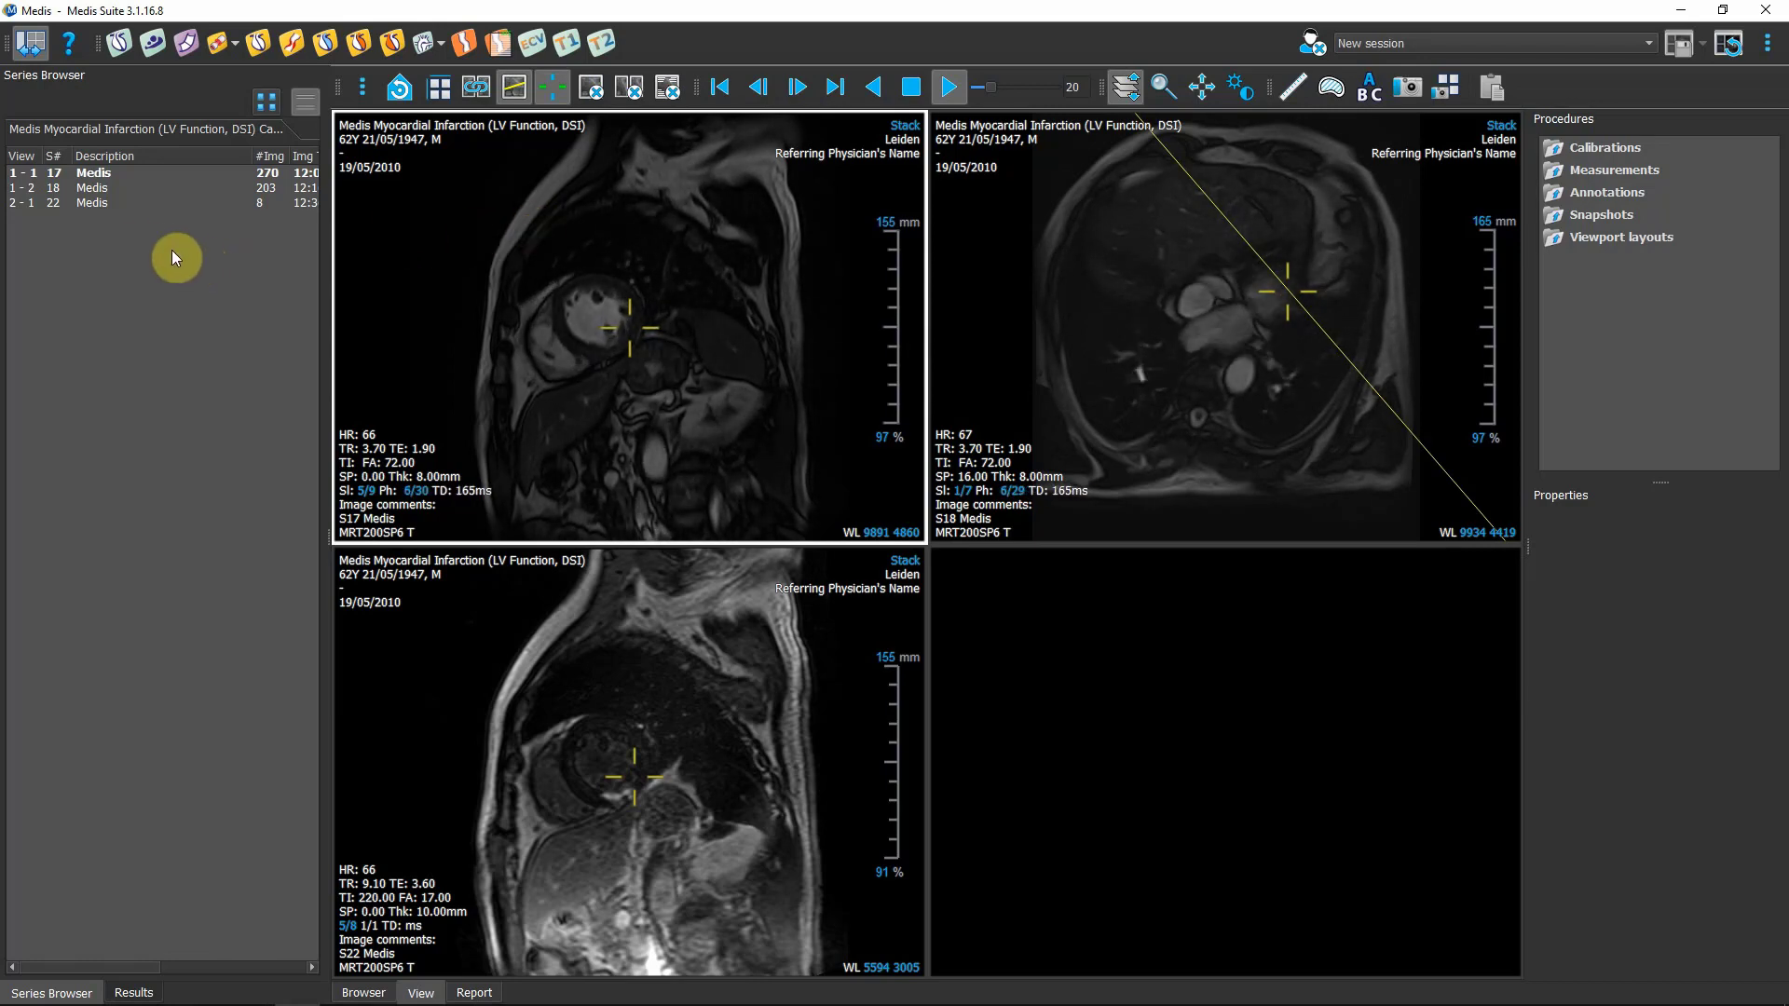
right_click(96, 205)
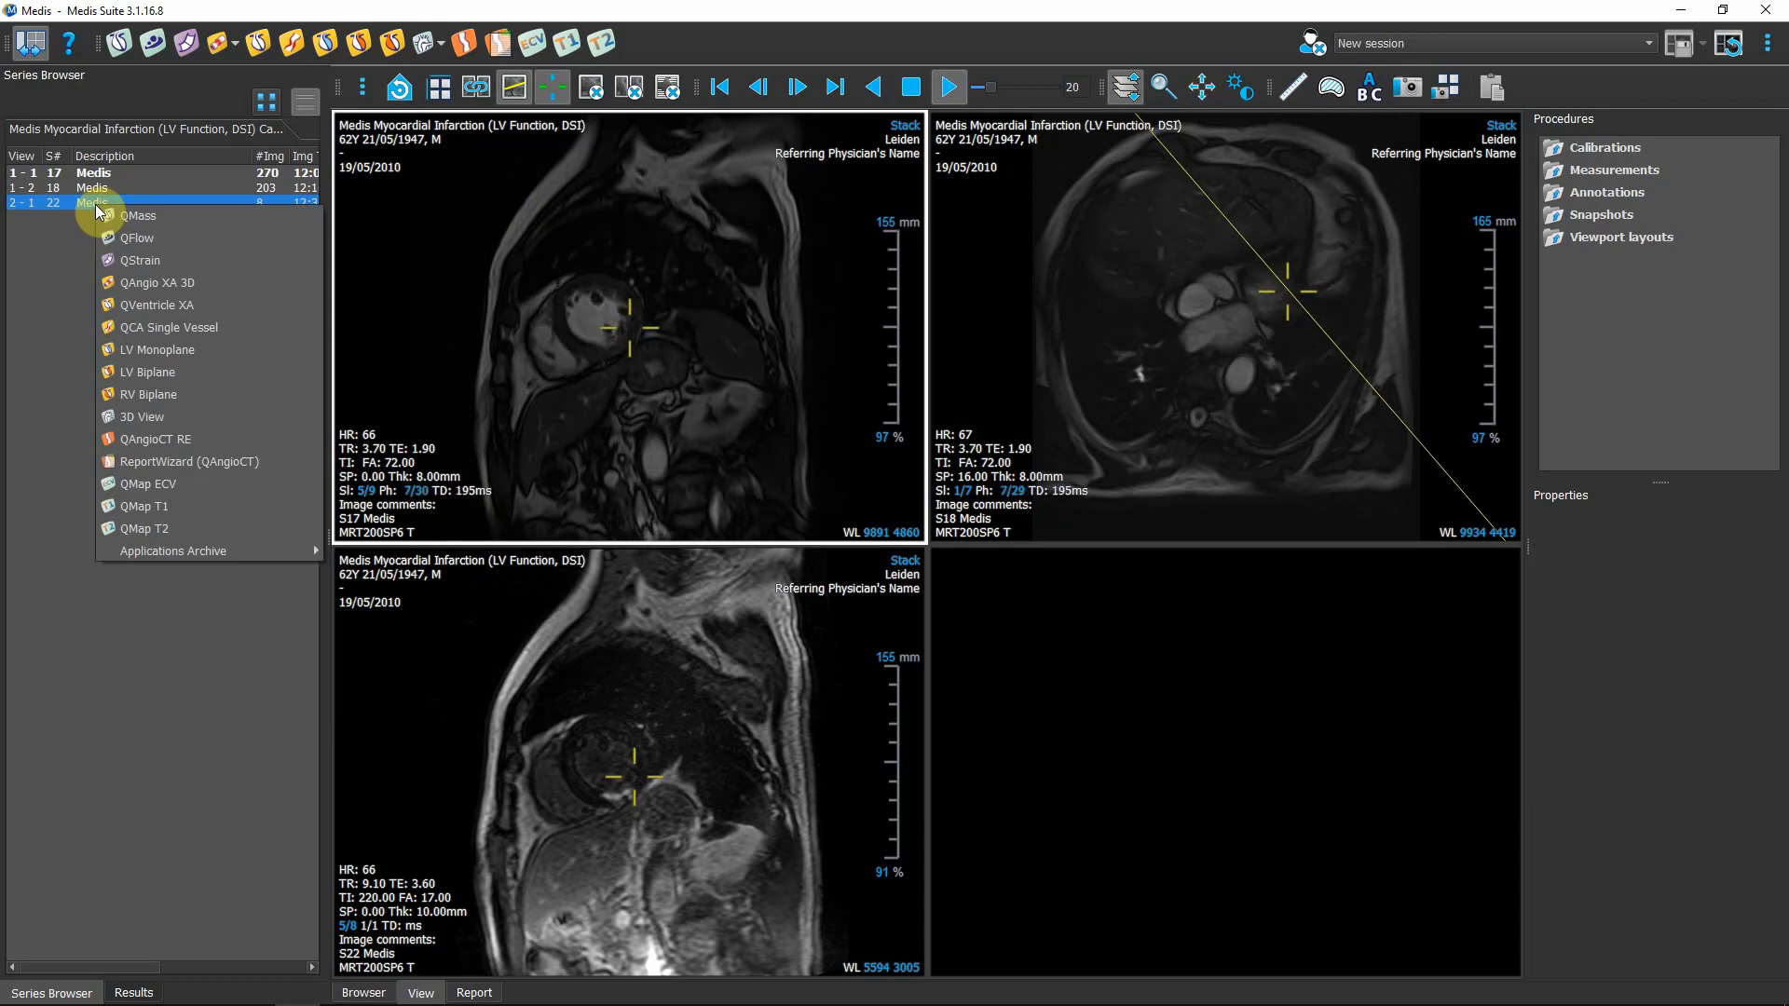
left_click(83, 205)
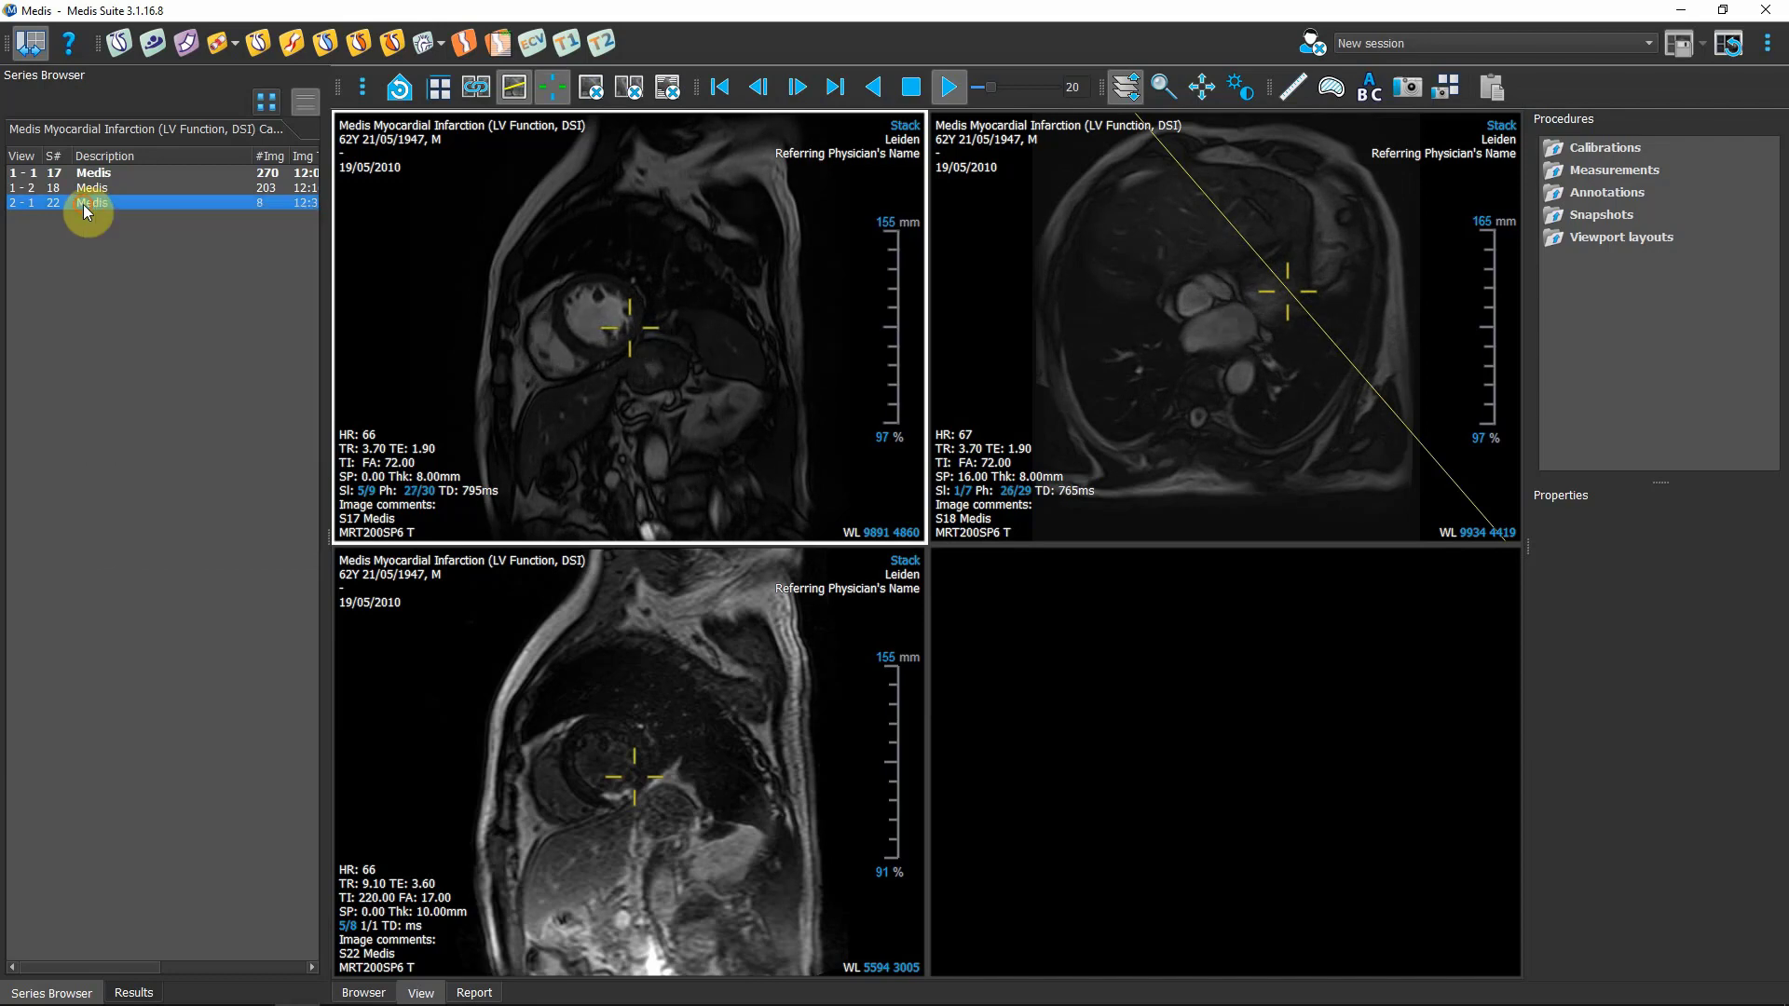
left_click(102, 179, "ctrl")
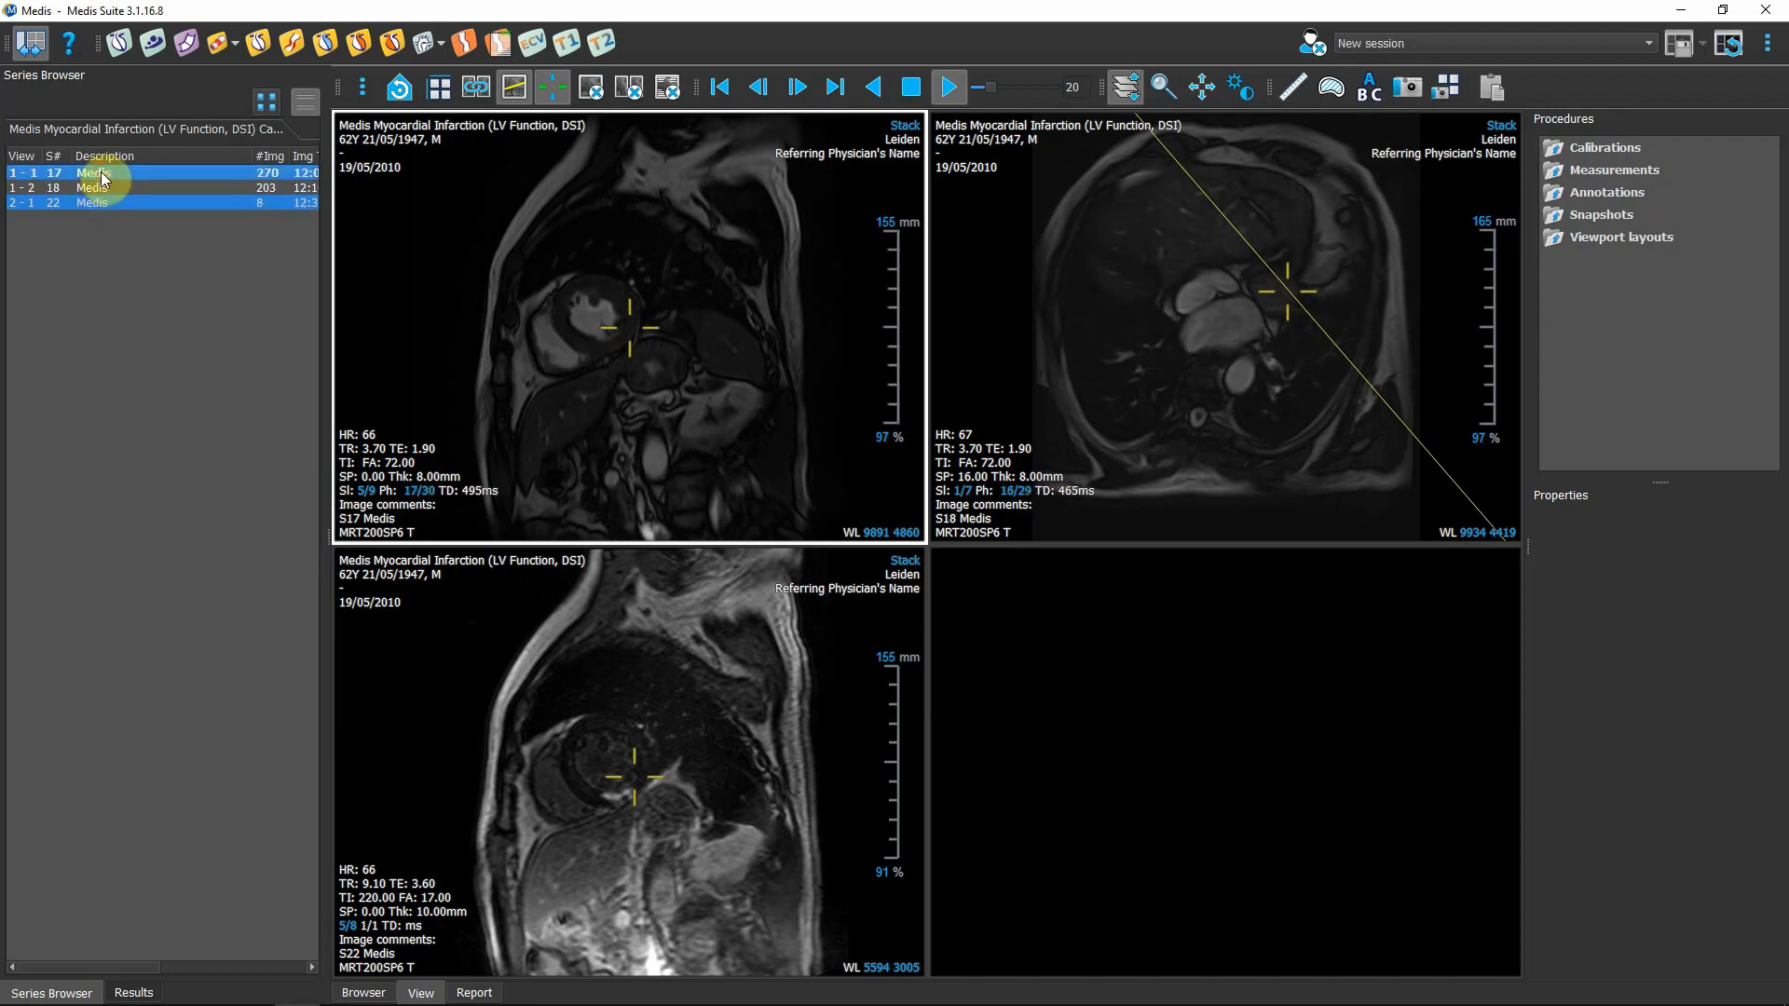
right_click(101, 178)
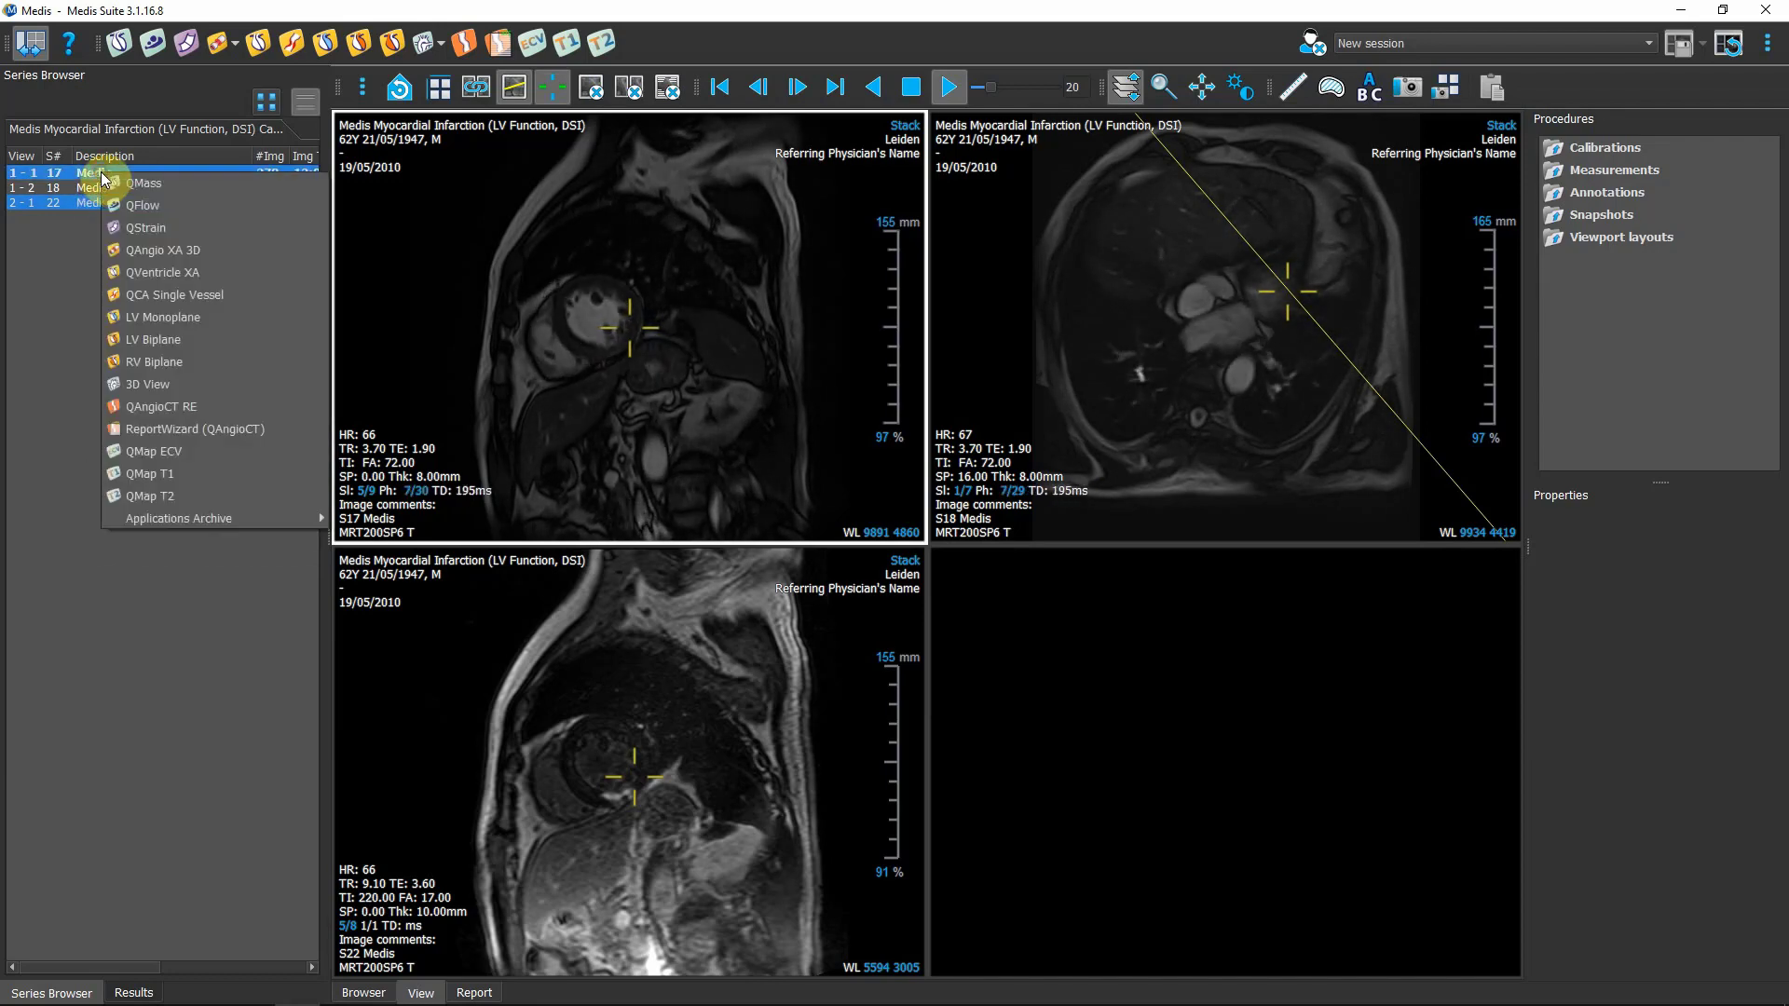
left_click(125, 185)
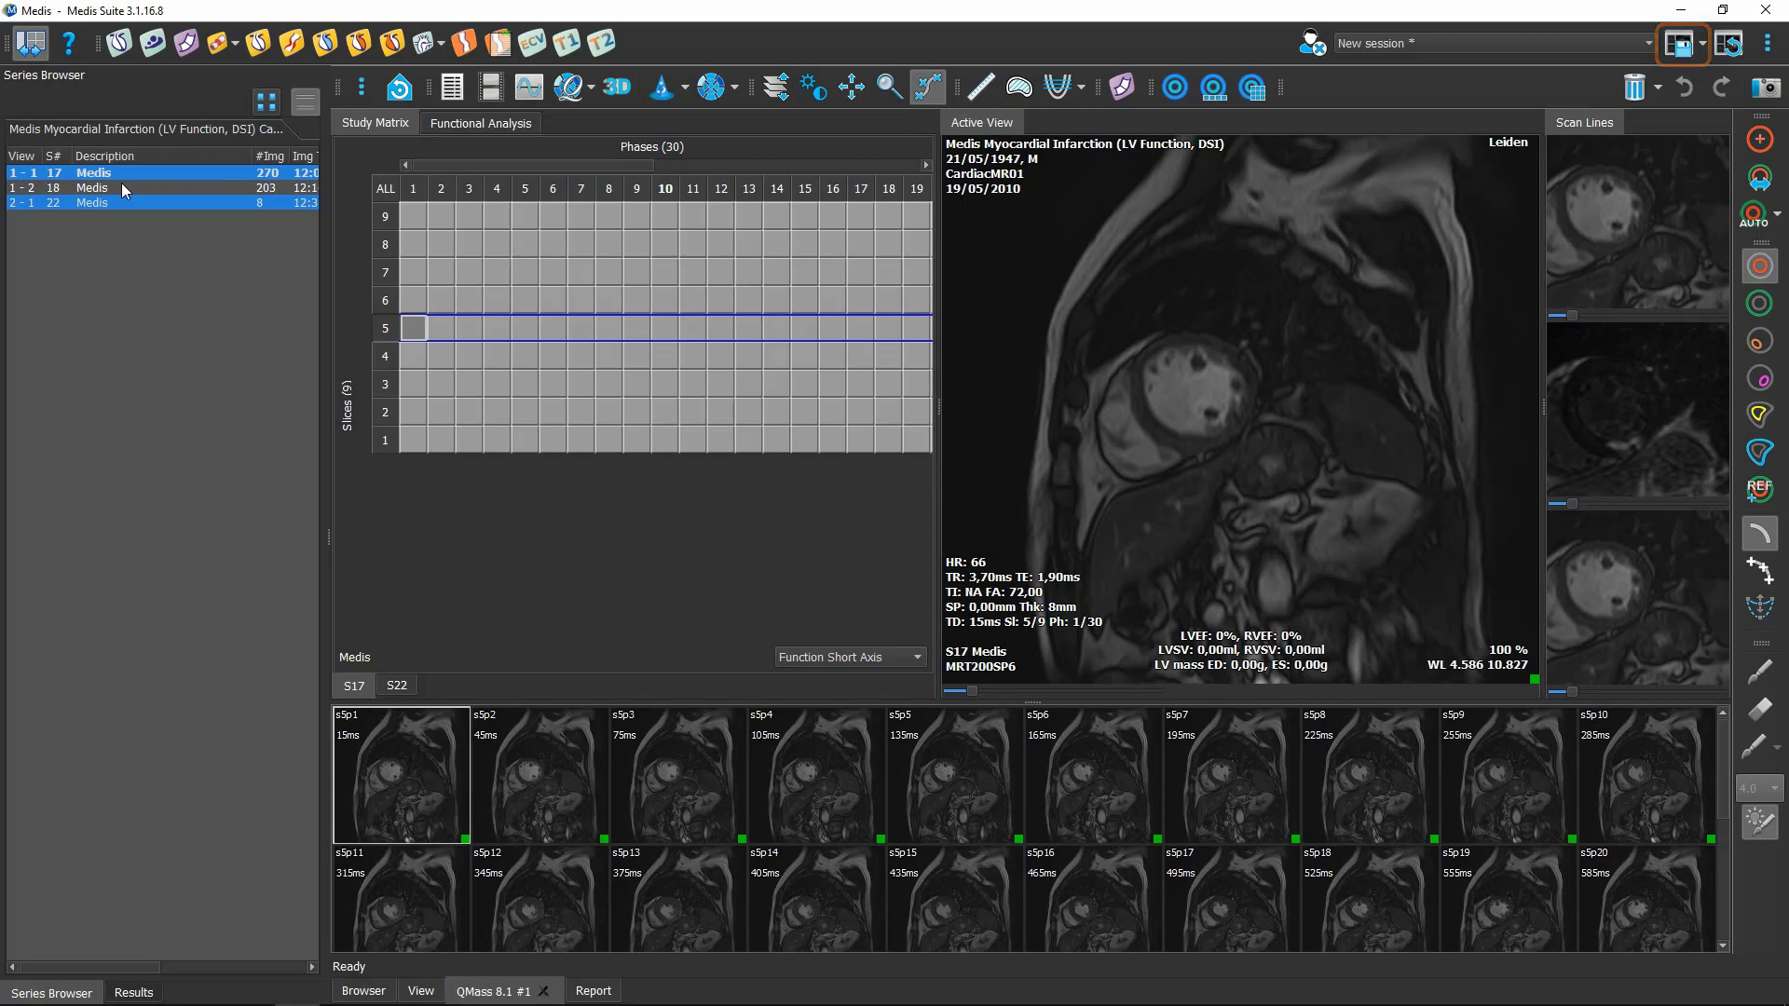
- Choose Save session as... and enter 'Demo' as the series description
left_click(340, 162)
left_click(1705, 43)
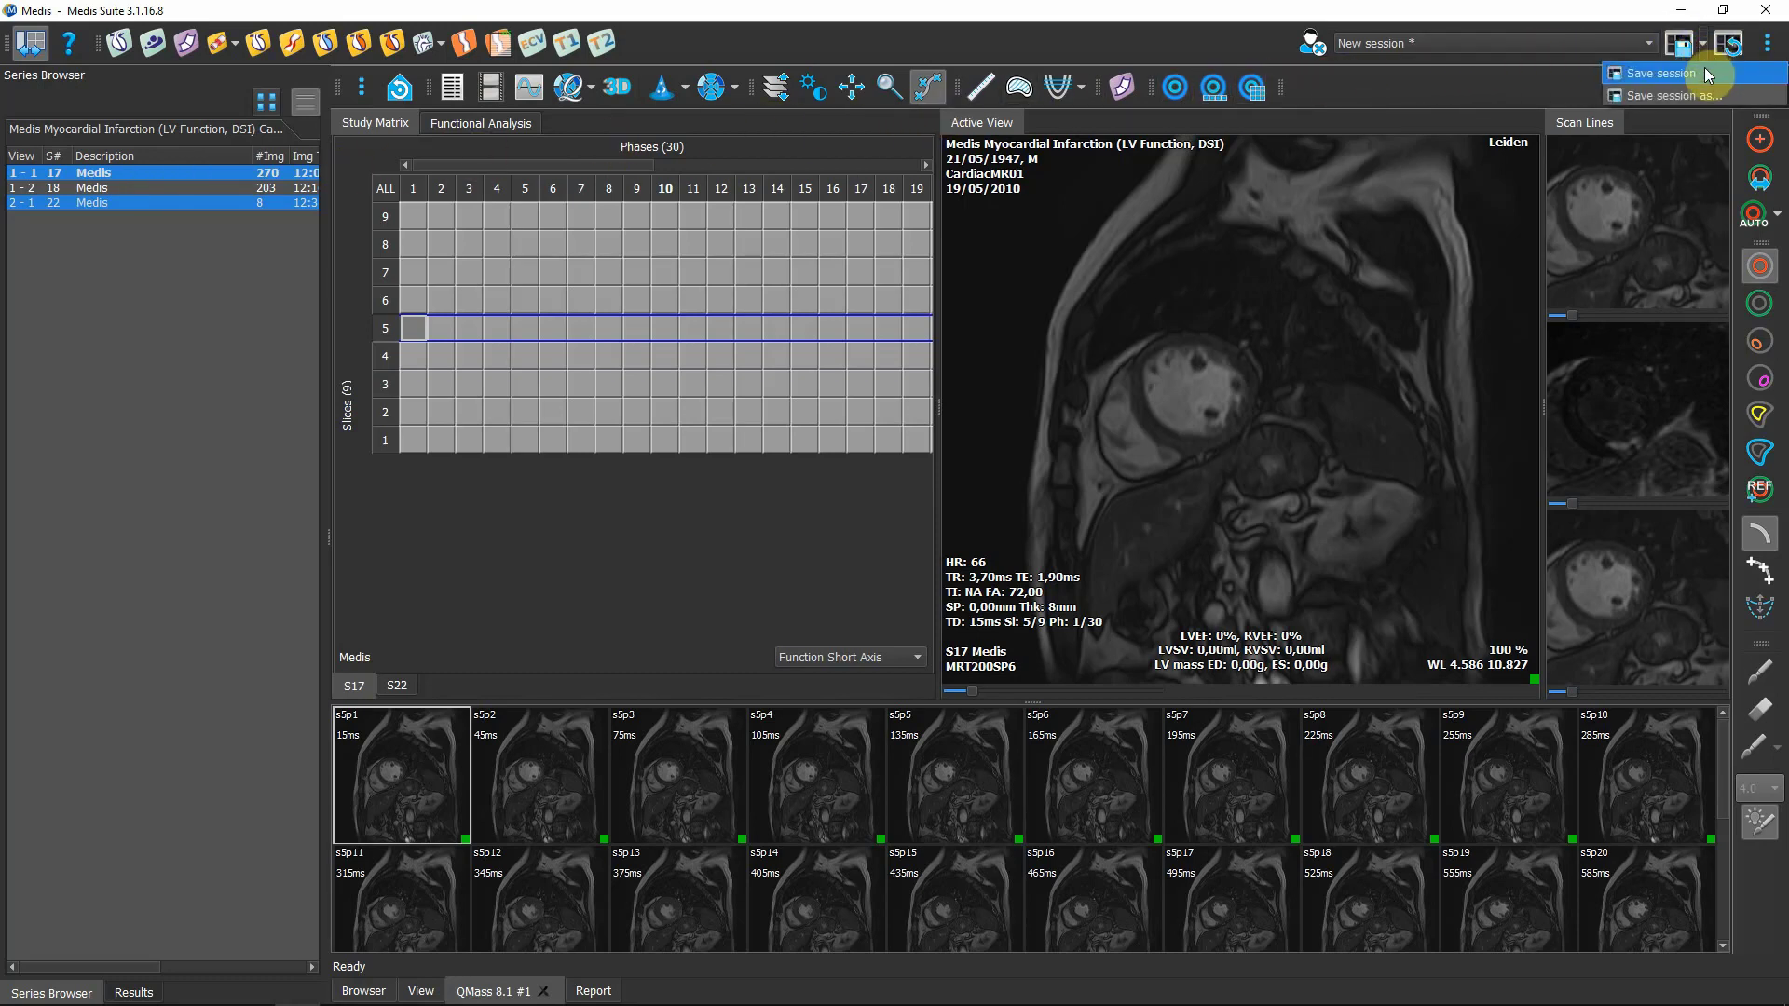
left_click(1705, 97)
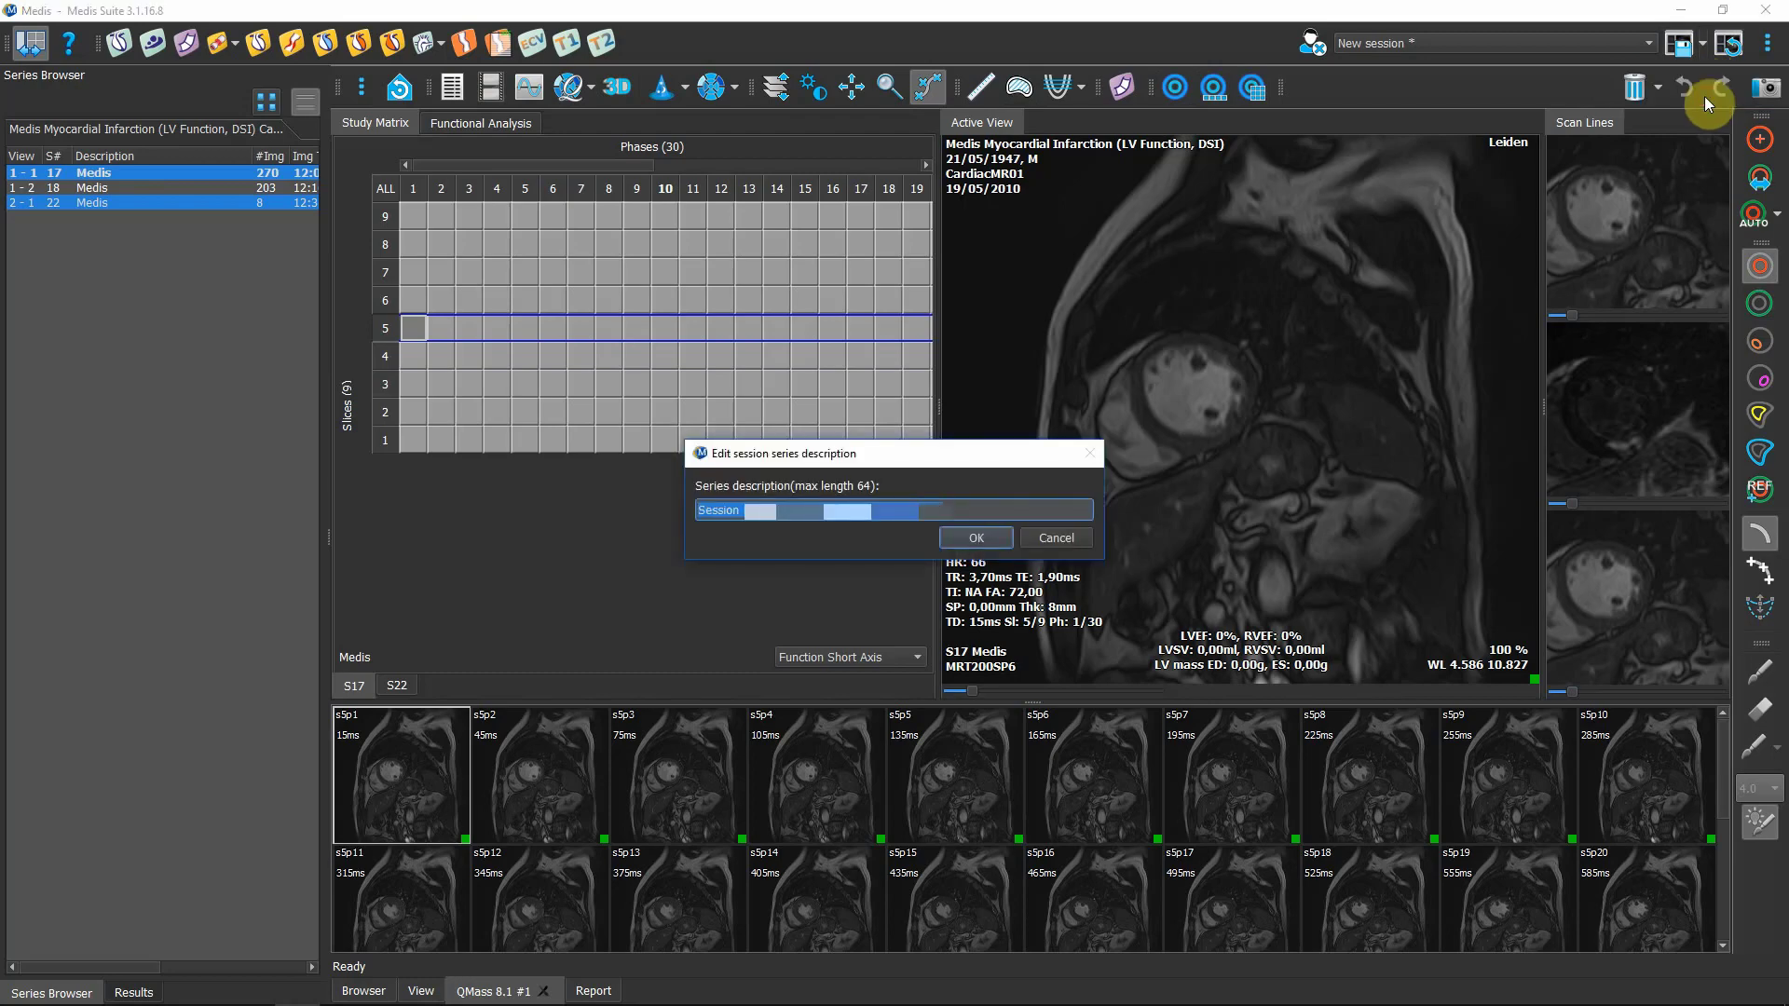
type("Demo")
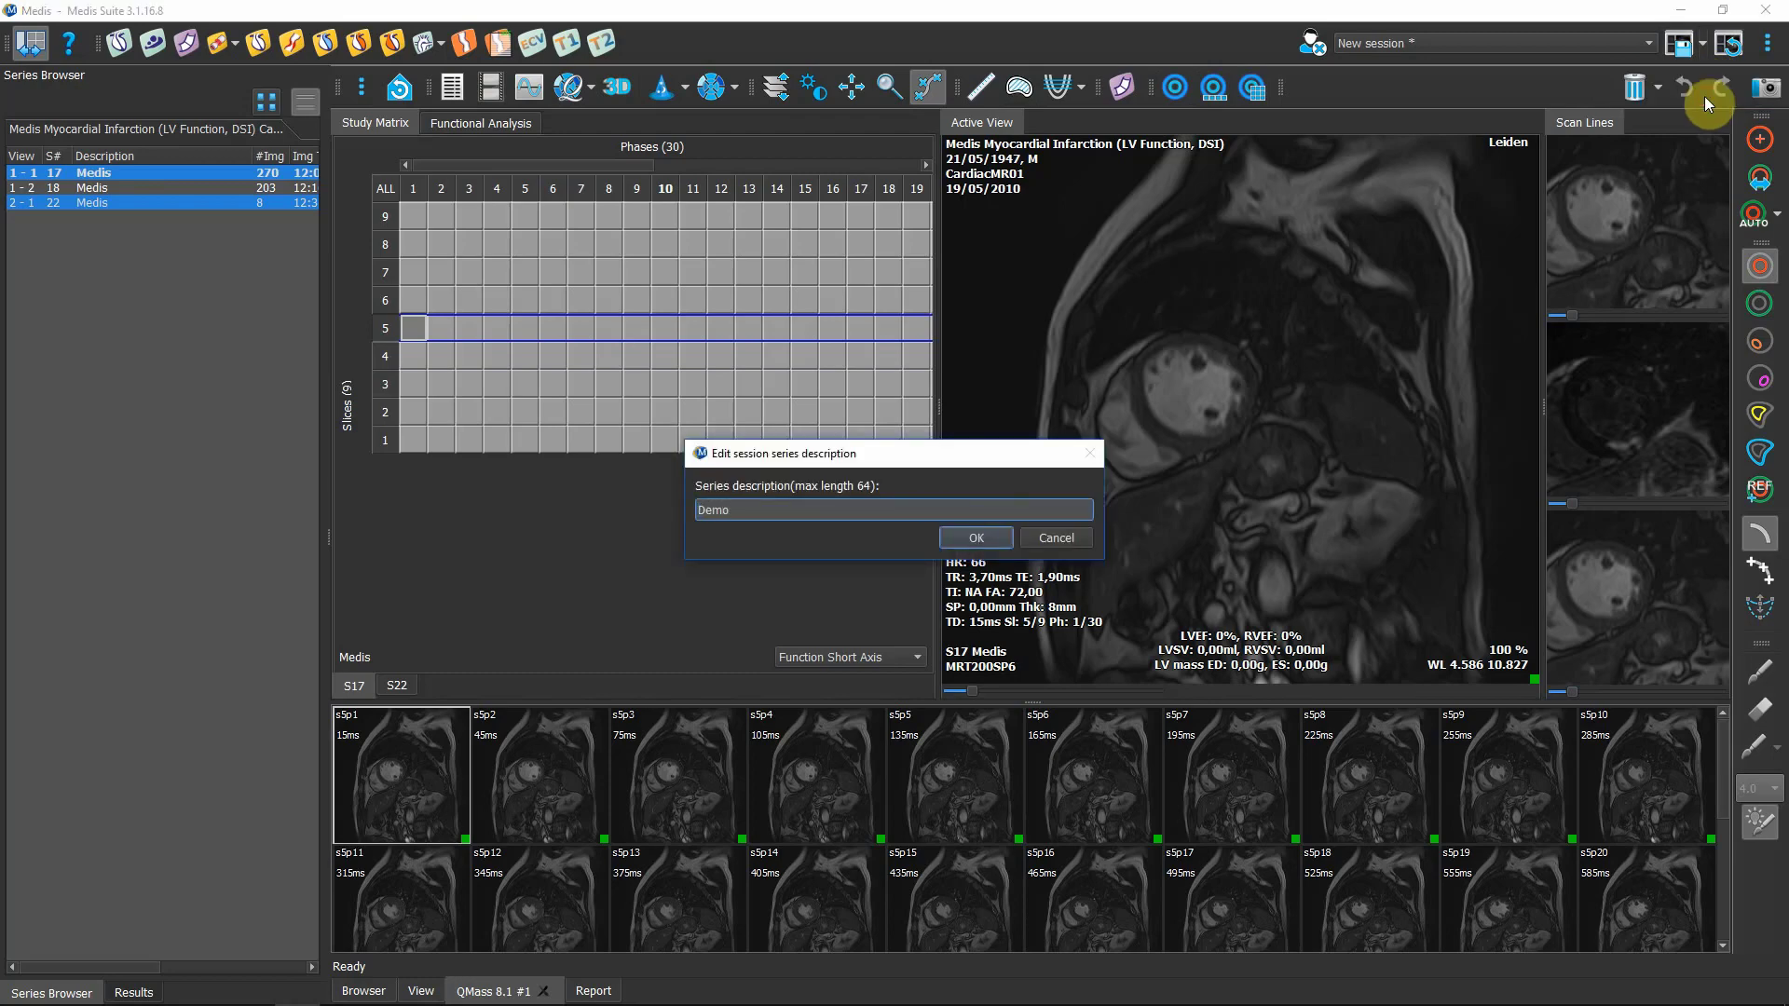
- Confirm the 'Demo' description so the session is saved as a new series
key("Return")
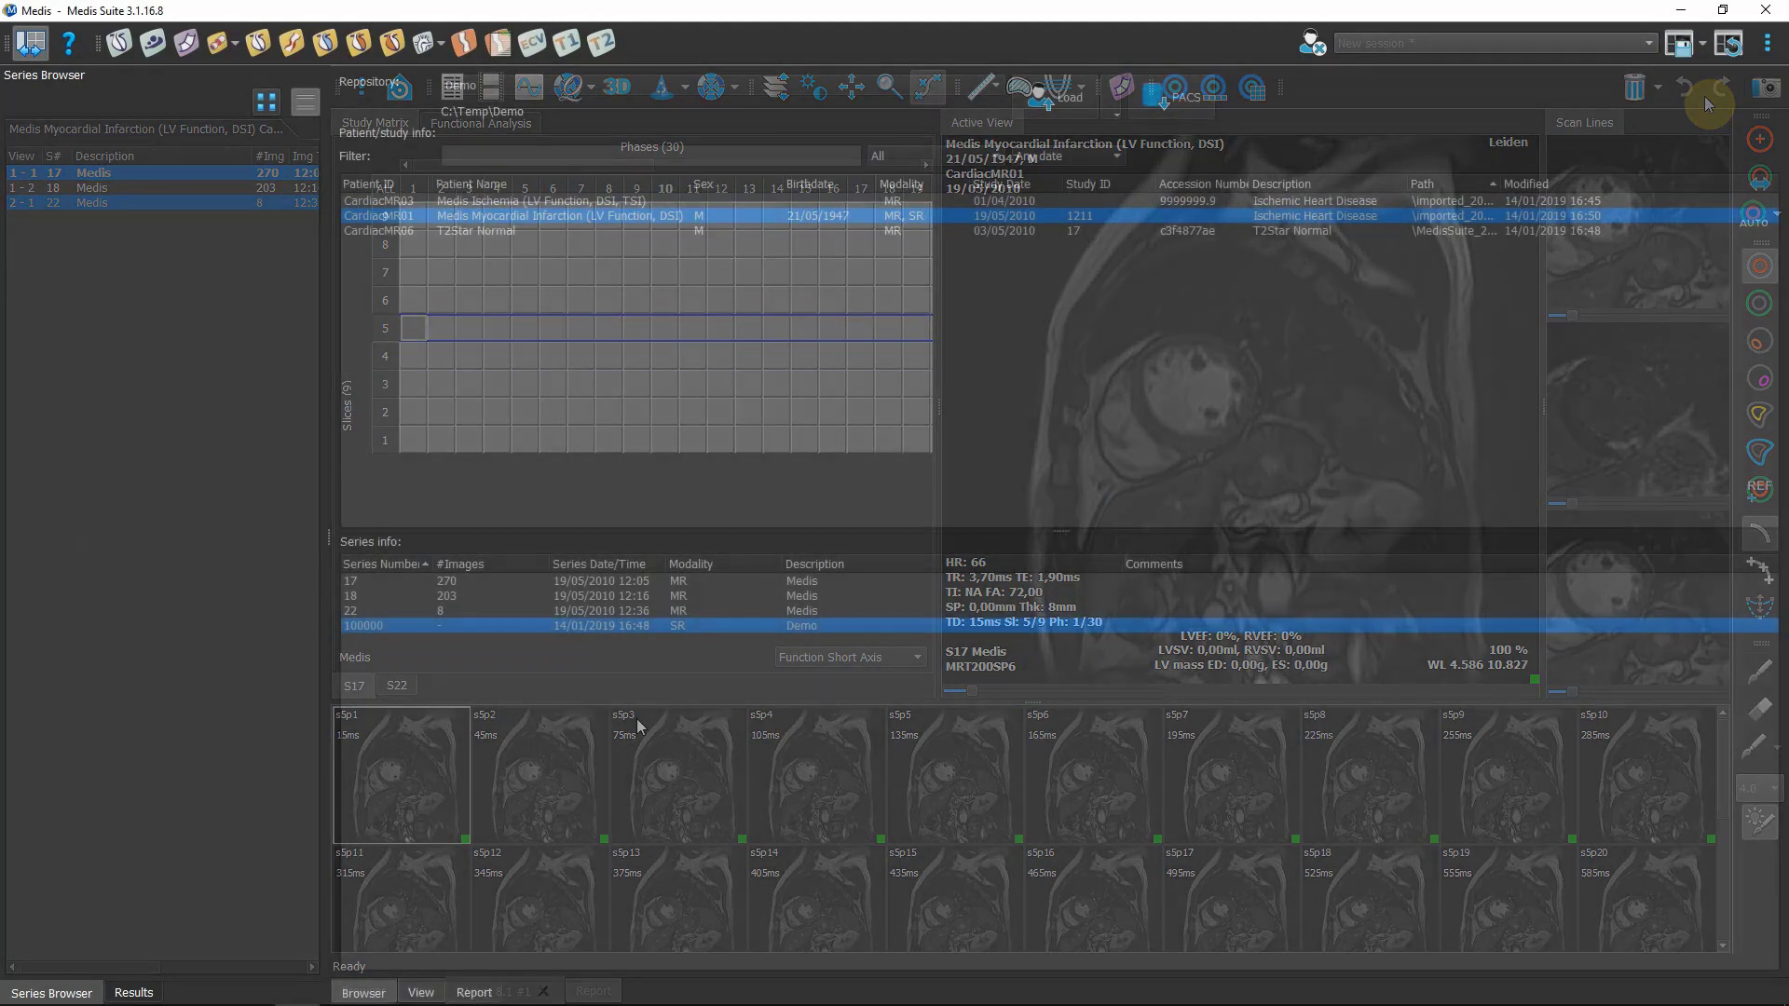